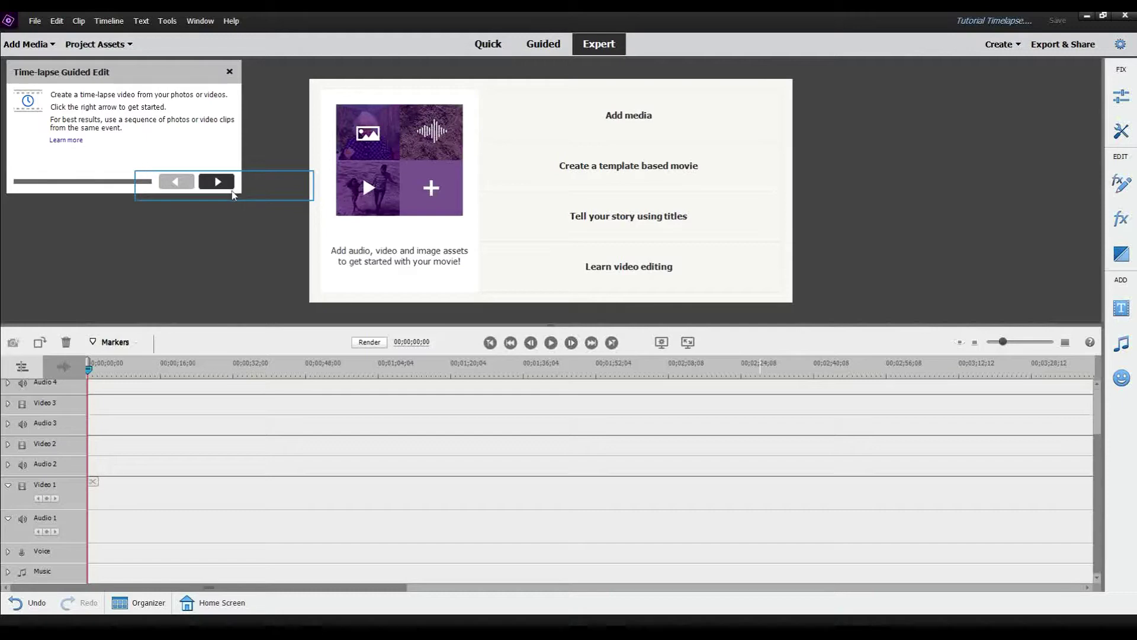
Advance the Time-lapse guide and add a new Folder 02 to Project Assets
{"action": "left_click", "coordinate": [224, 187]}
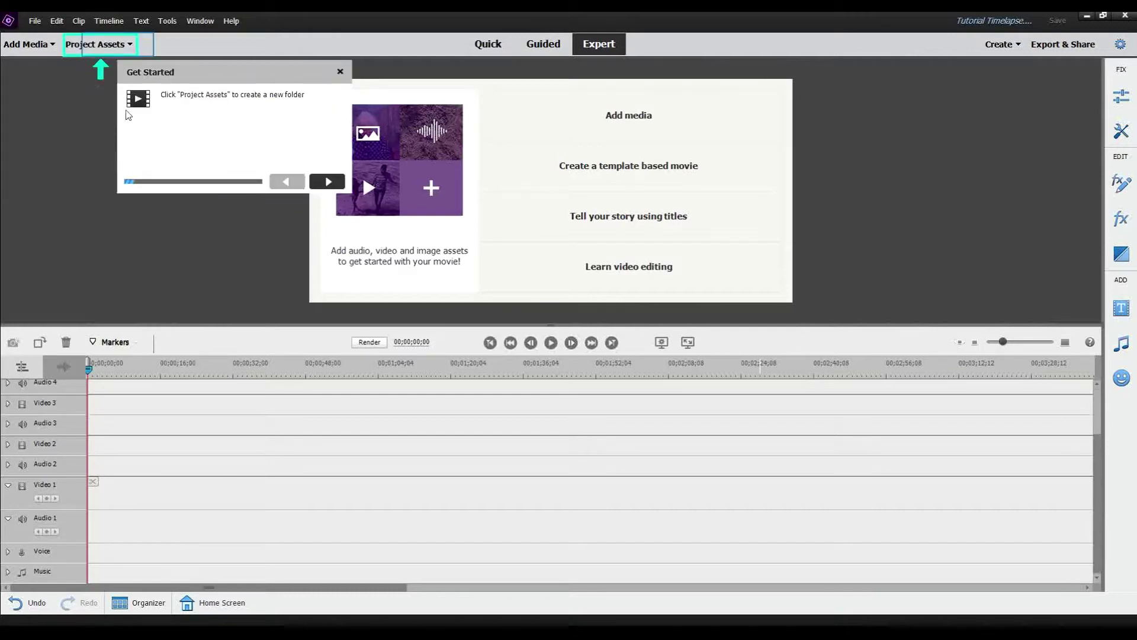
{"action": "left_click", "coordinate": [121, 47]}
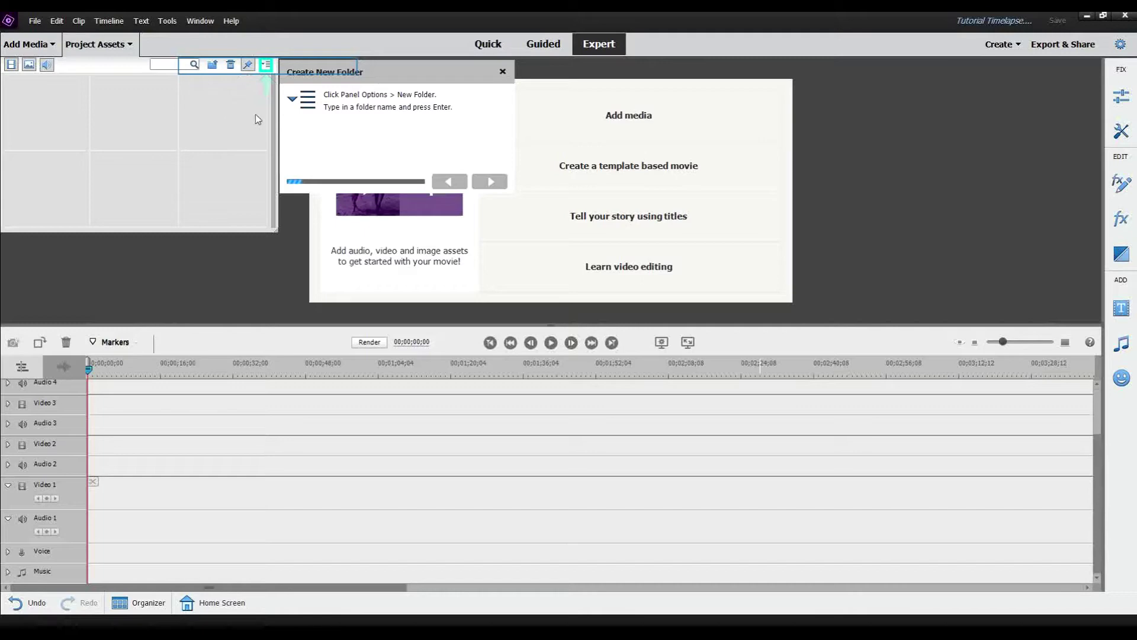
{"action": "left_click", "coordinate": [267, 65]}
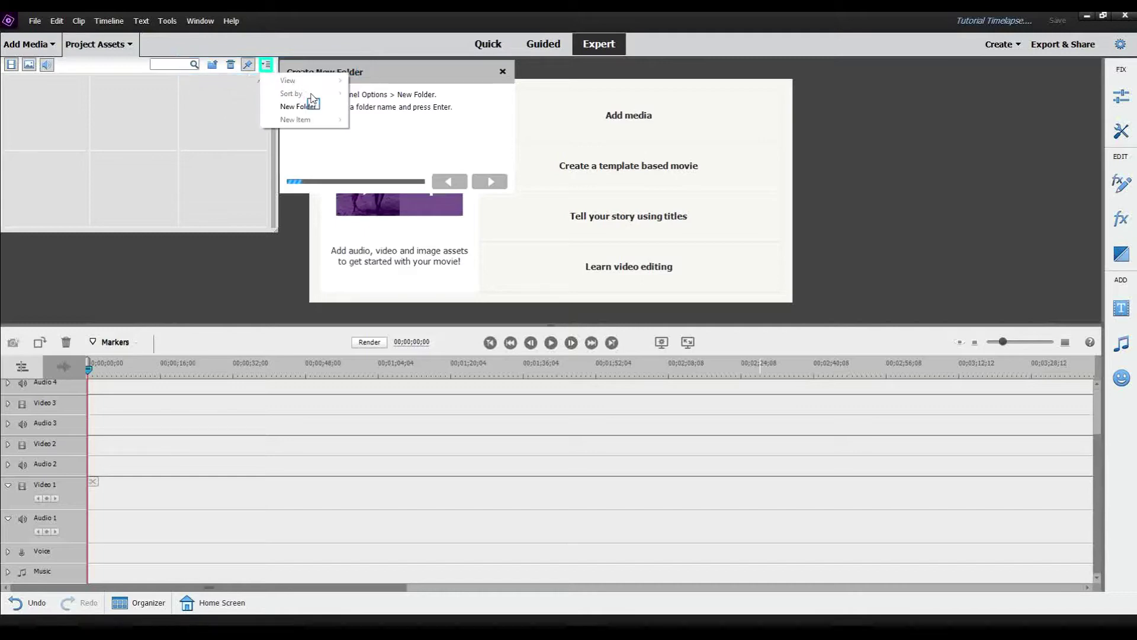
{"action": "left_click", "coordinate": [297, 106]}
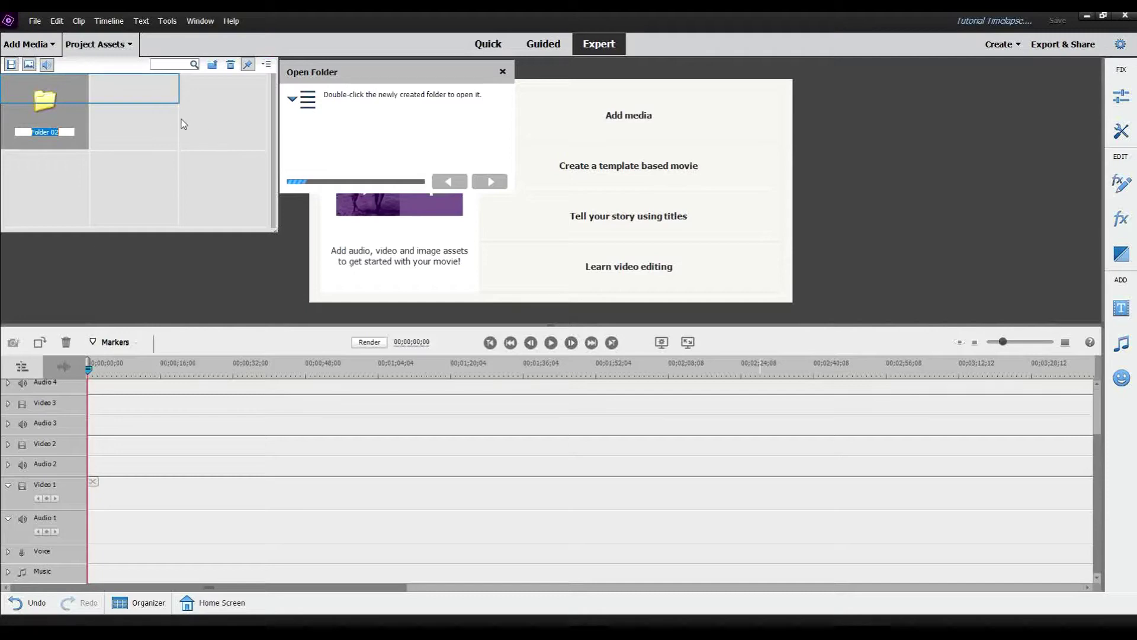
{"action": "double_click", "coordinate": [62, 97]}
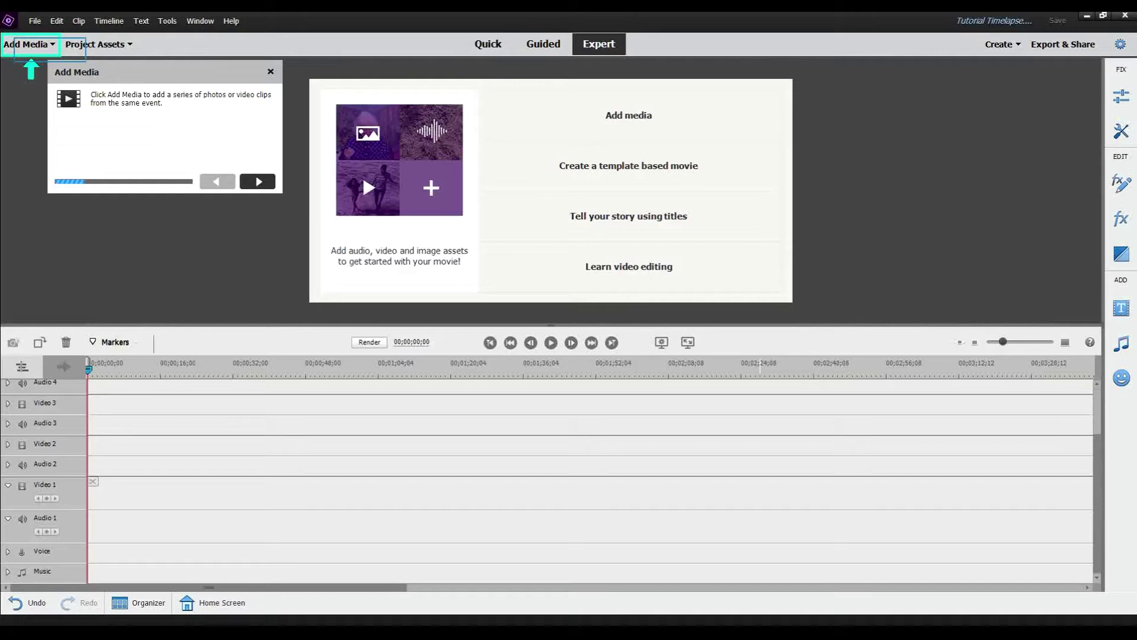
Import all six sunset videos from the Hawaii folder via Add Media > Files and Folders
{"action": "left_click", "coordinate": [47, 45]}
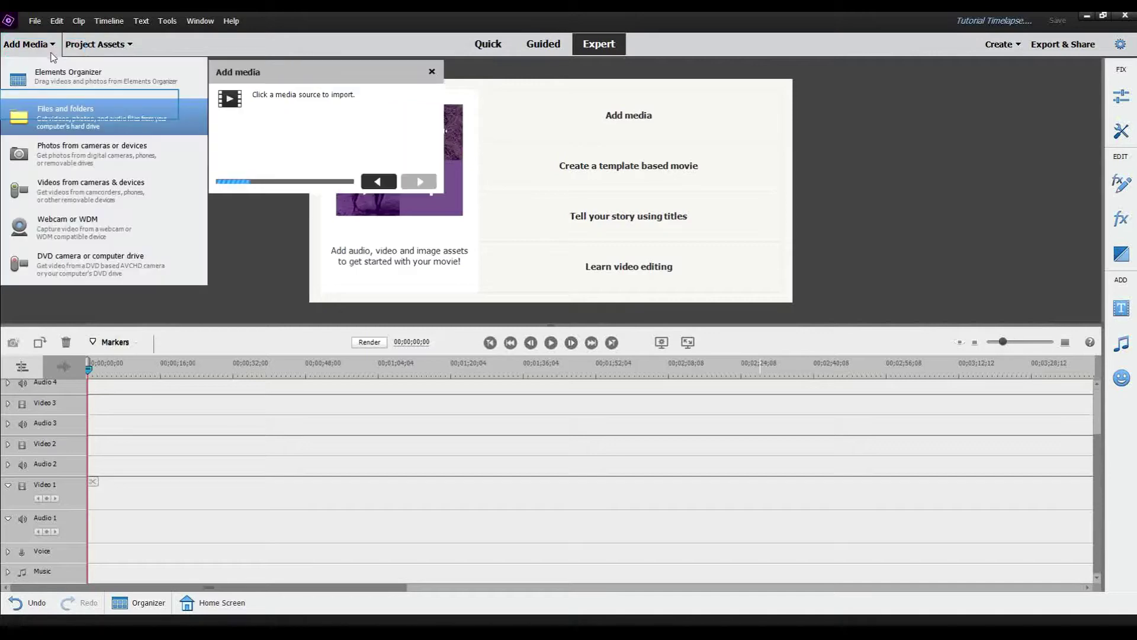
{"action": "left_click", "coordinate": [73, 105]}
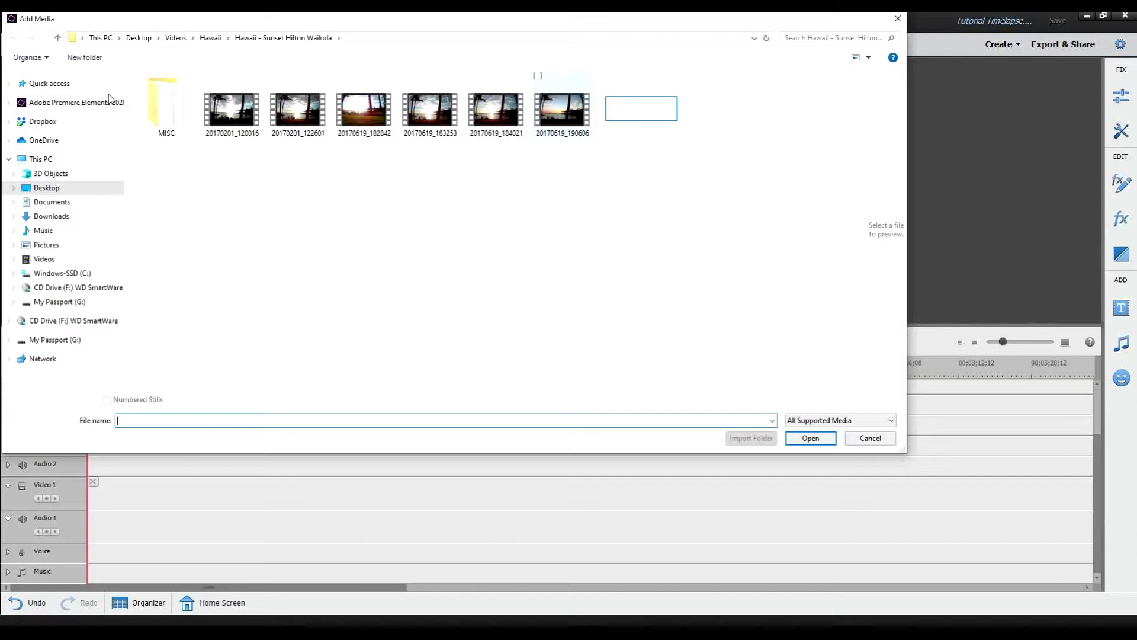
{"action": "left_click_drag", "start_coordinate": [632, 118], "coordinate": [246, 112]}
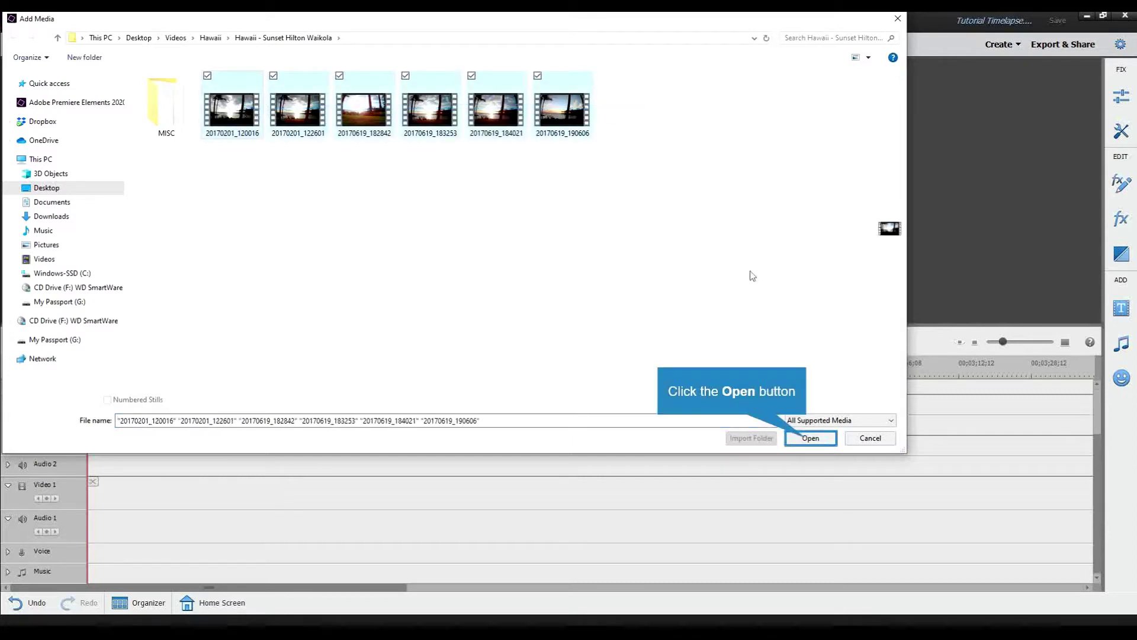
{"action": "left_click", "coordinate": [810, 439]}
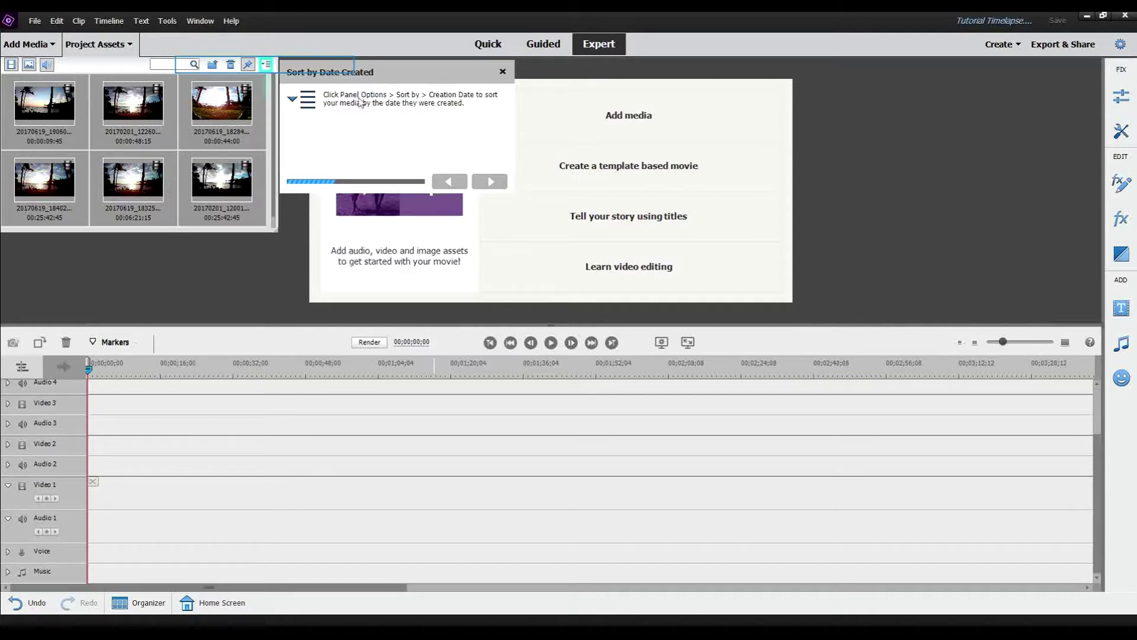
Sort the clips by creation date, oldest first, and drop them onto Video 1
{"action": "left_click", "coordinate": [267, 65]}
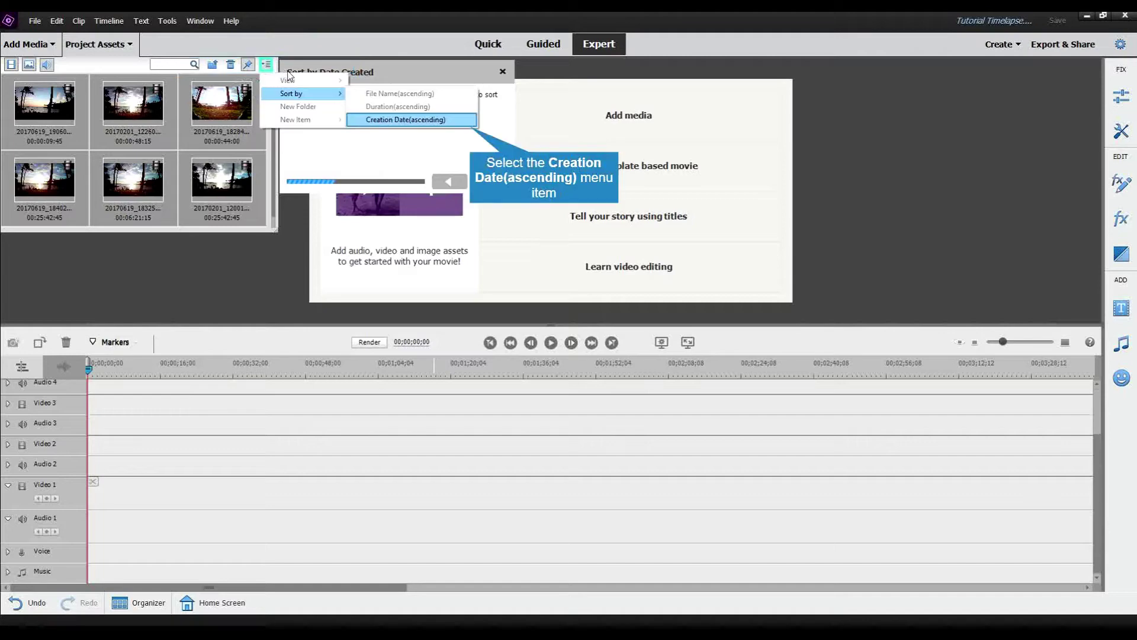
{"action": "left_click", "coordinate": [391, 121]}
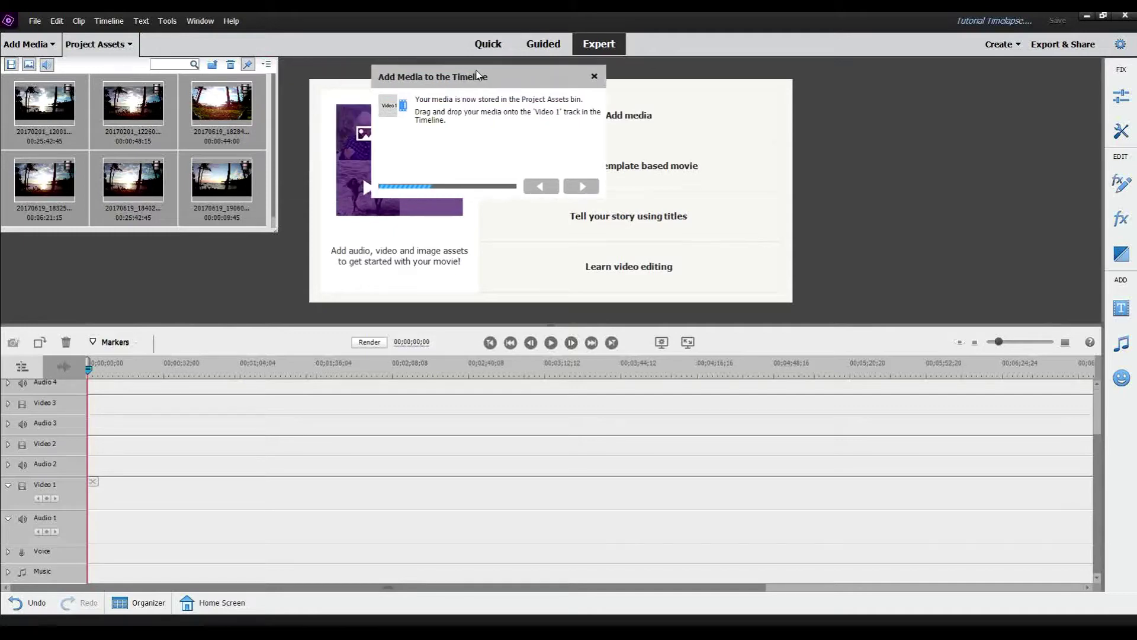
{"action": "left_click_drag", "start_coordinate": [477, 75], "coordinate": [601, 67]}
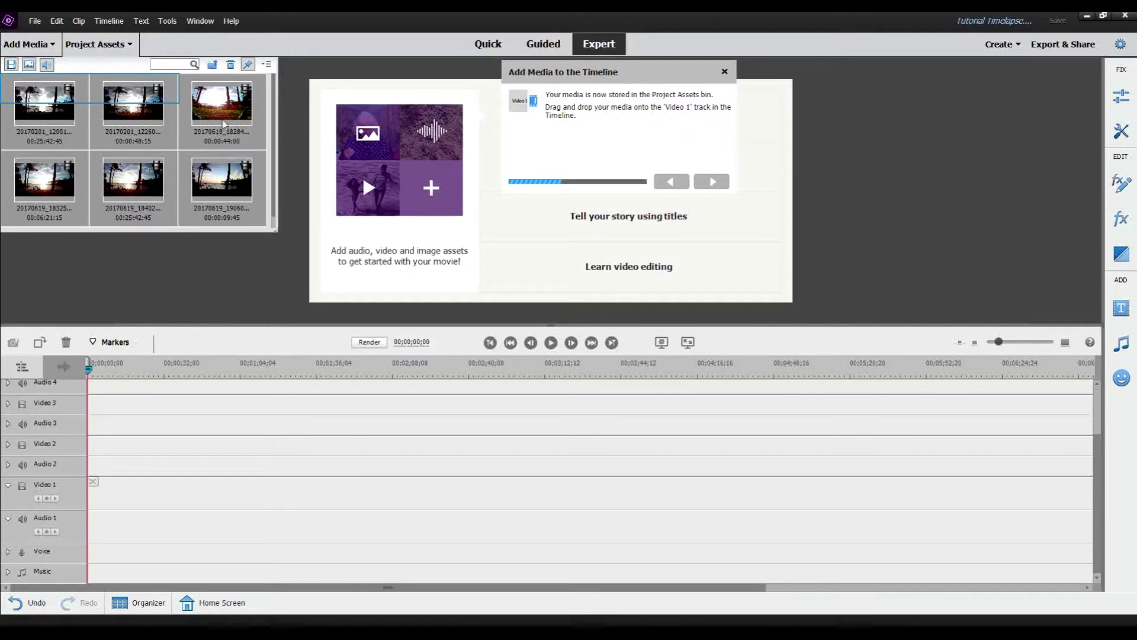
{"action": "left_click_drag", "start_coordinate": [51, 88], "coordinate": [93, 519]}
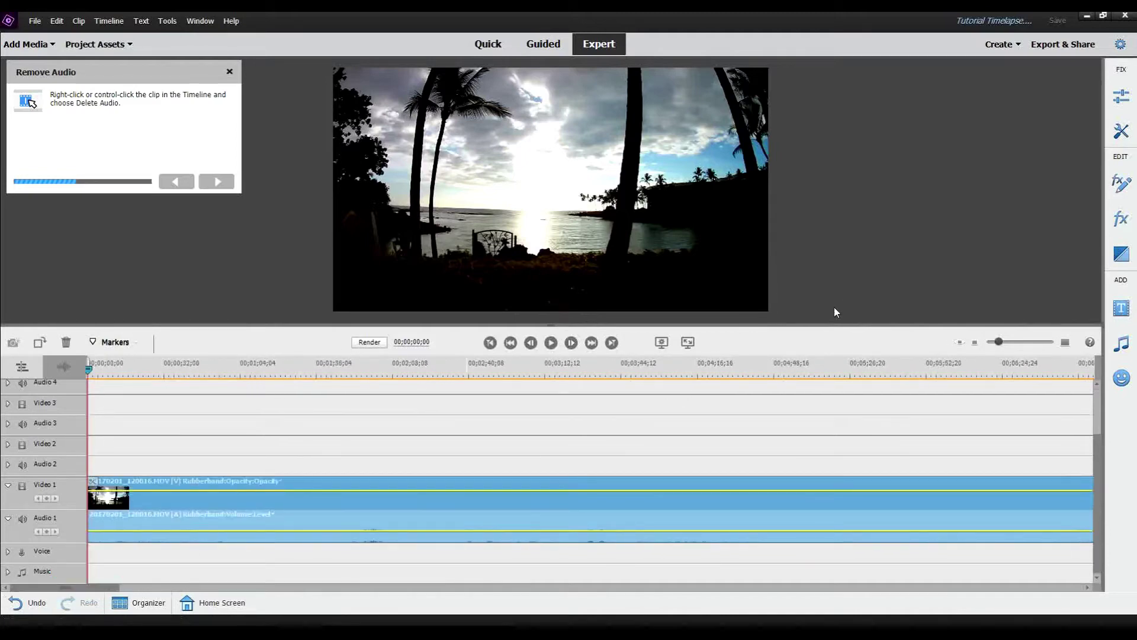
Zoom the timeline out and delete the audio from the sunset clips, leaving Audio 1 empty
{"action": "left_click", "coordinate": [999, 343]}
{"action": "left_click_drag", "start_coordinate": [999, 343], "coordinate": [988, 349]}
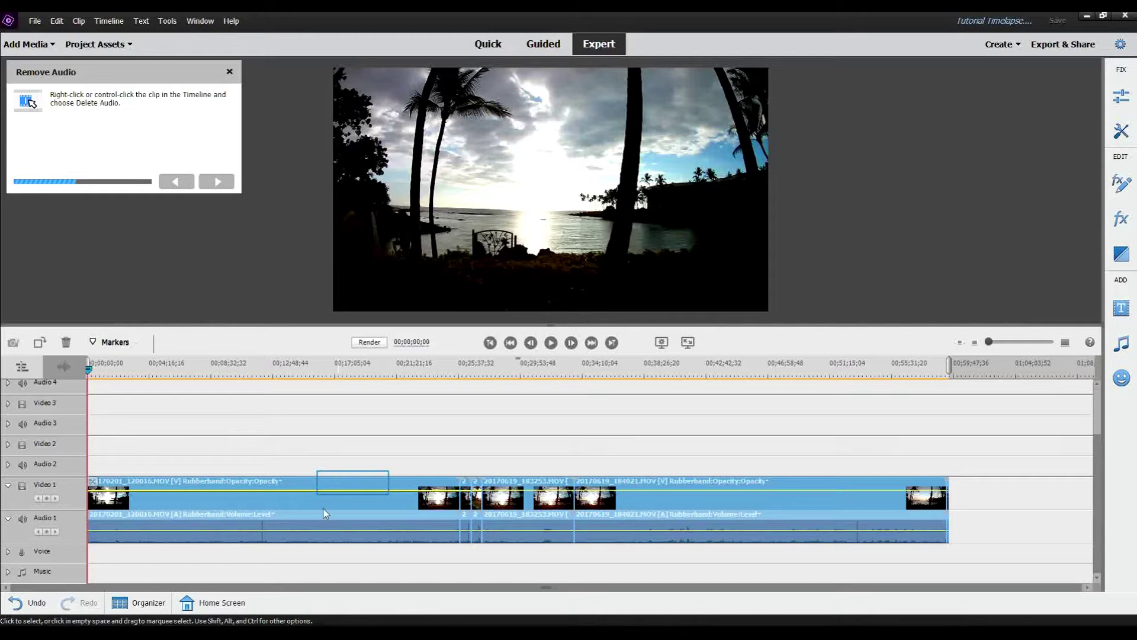
{"action": "right_click", "coordinate": [354, 483]}
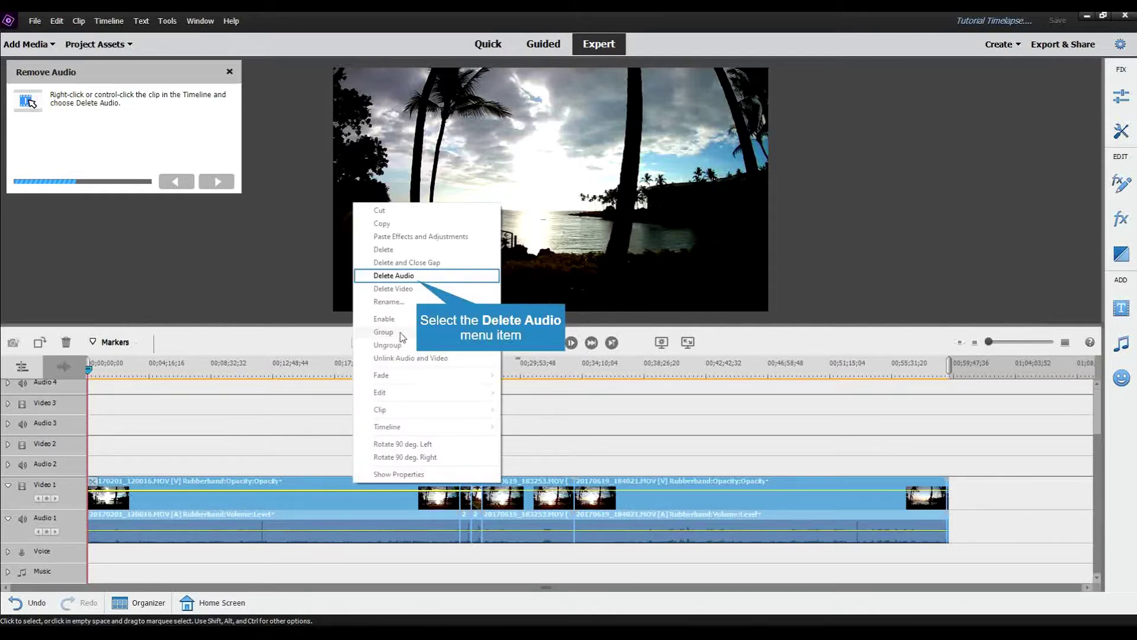
{"action": "left_click", "coordinate": [417, 276]}
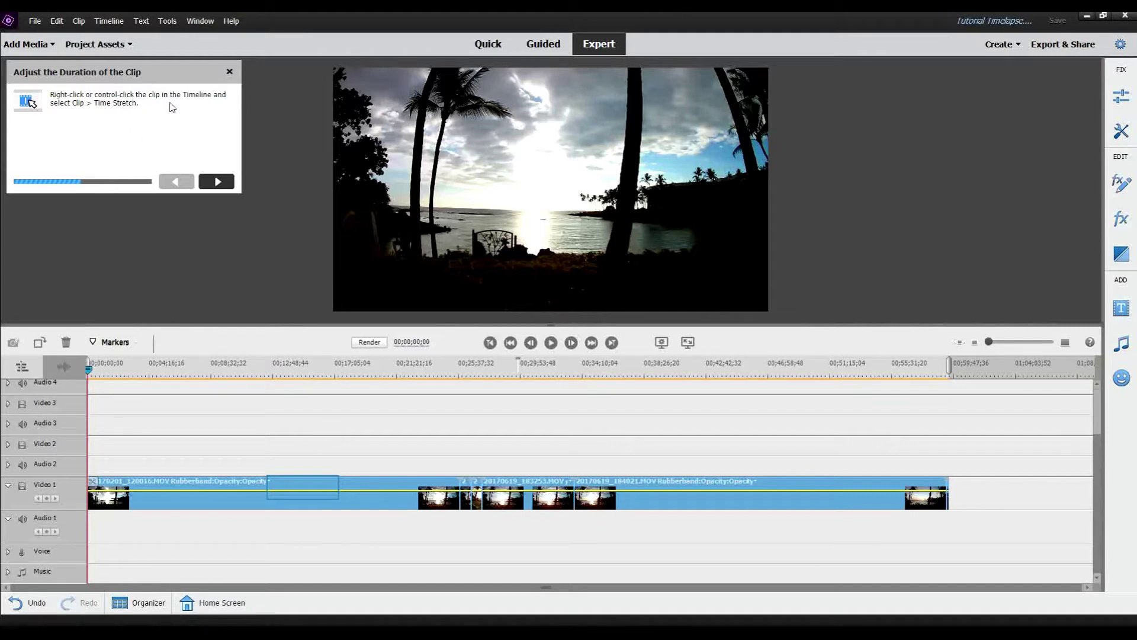
Set the sunset clips' Time Stretch speed to 2500%
{"action": "right_click", "coordinate": [303, 487]}
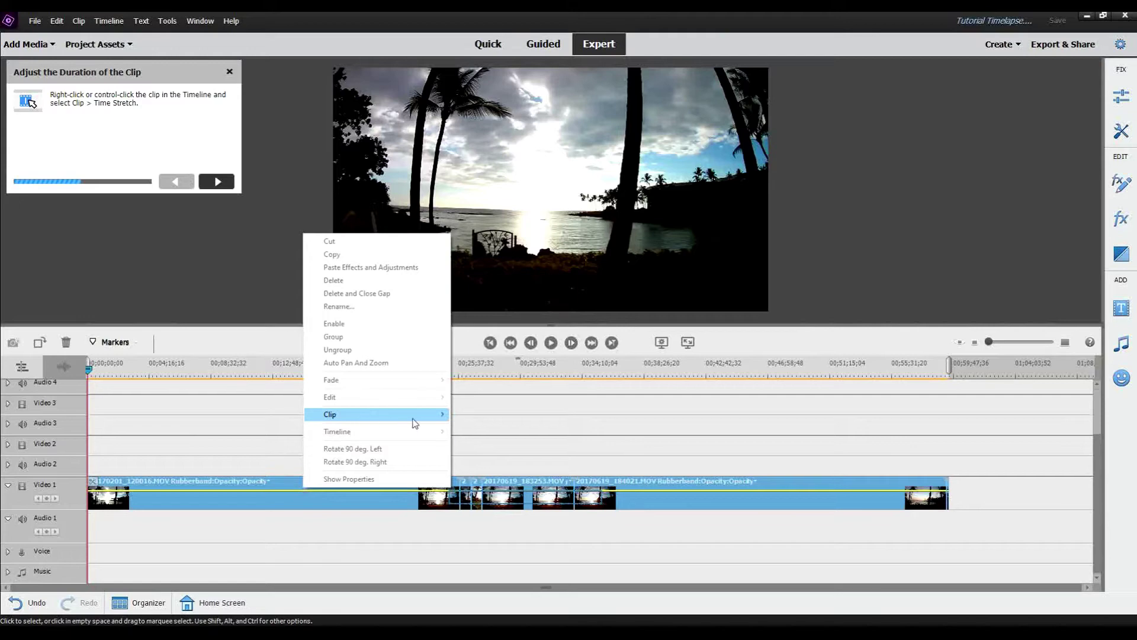
{"action": "left_click", "coordinate": [508, 493]}
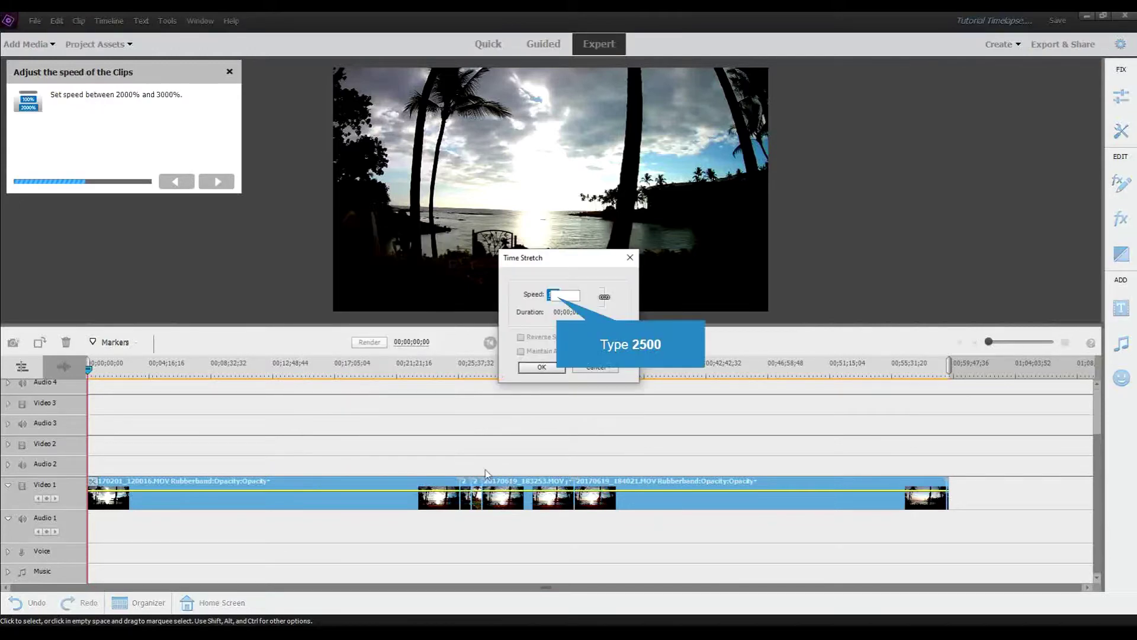
{"action": "type", "text": "2500"}
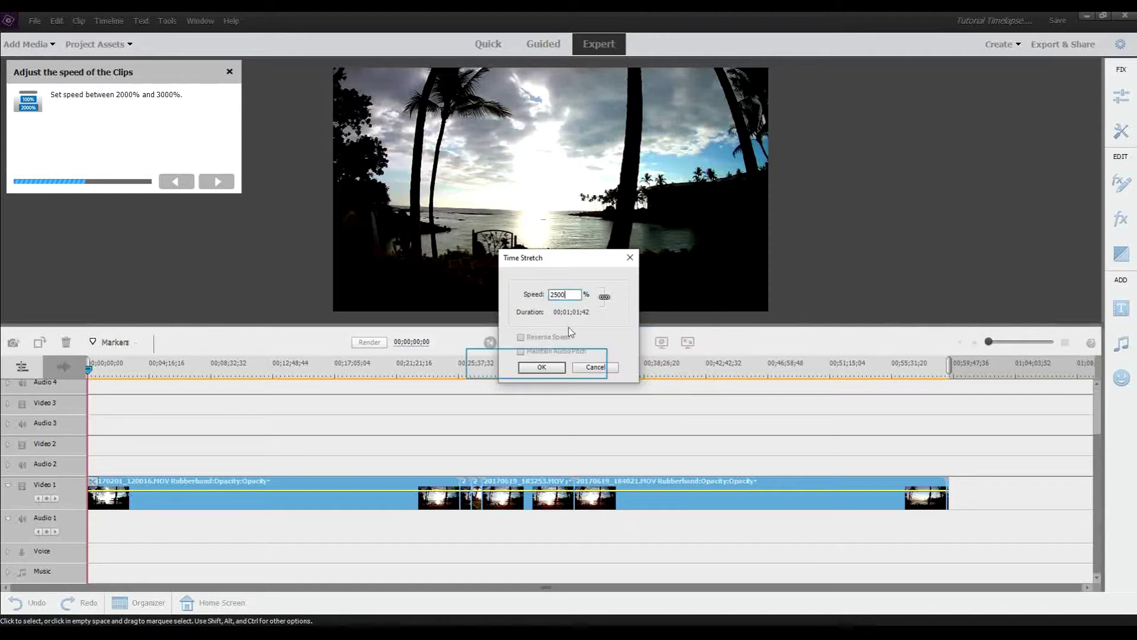
{"action": "left_click", "coordinate": [542, 367]}
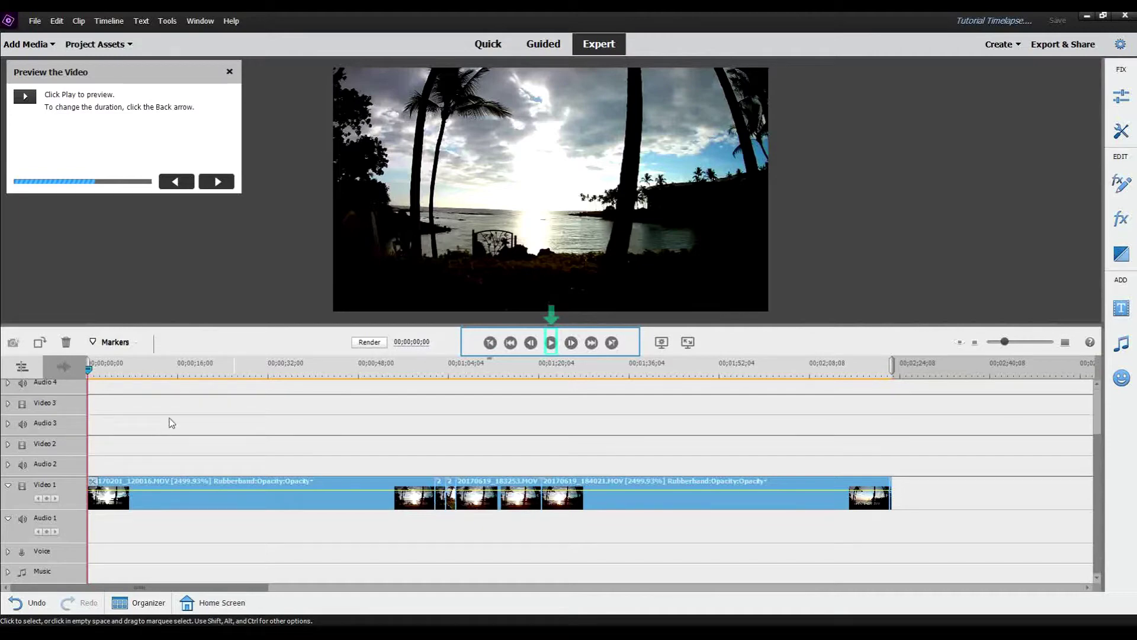
Play the sped-up sequence, scrub to about 55 seconds, and advance the guide to Add Title
{"action": "left_click", "coordinate": [551, 344]}
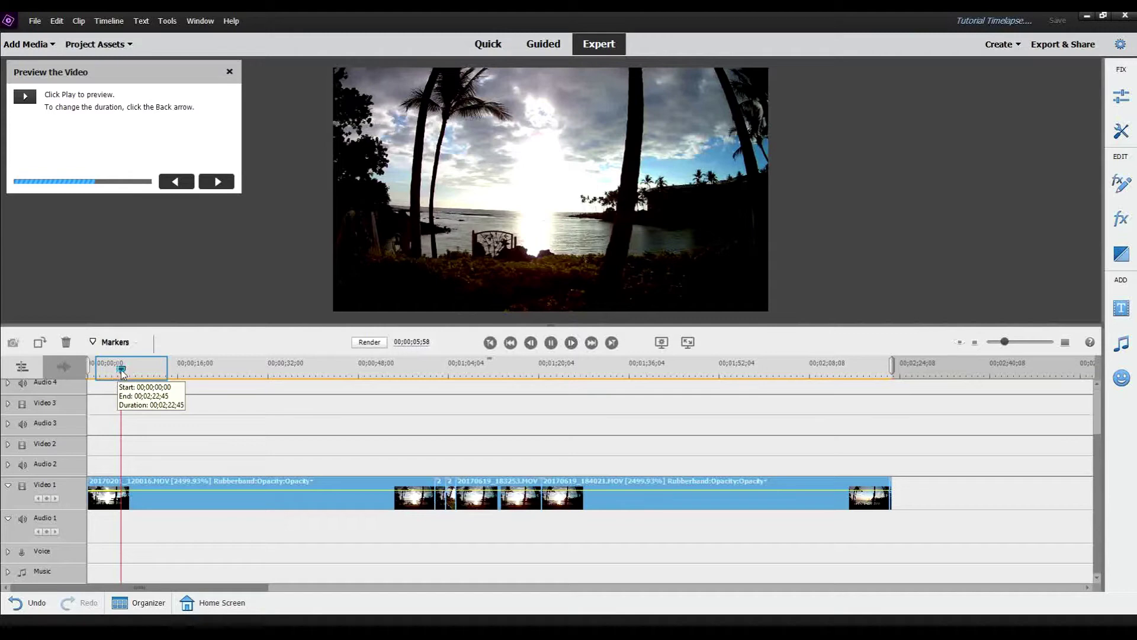
{"action": "left_click_drag", "start_coordinate": [131, 369], "coordinate": [912, 514]}
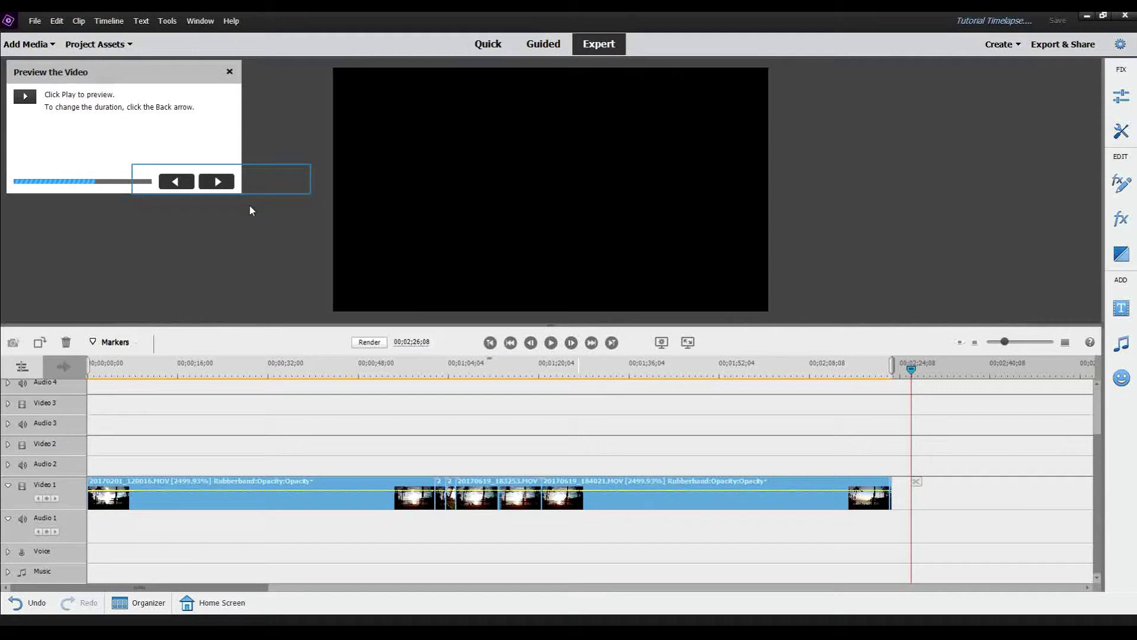
{"action": "left_click", "coordinate": [217, 182]}
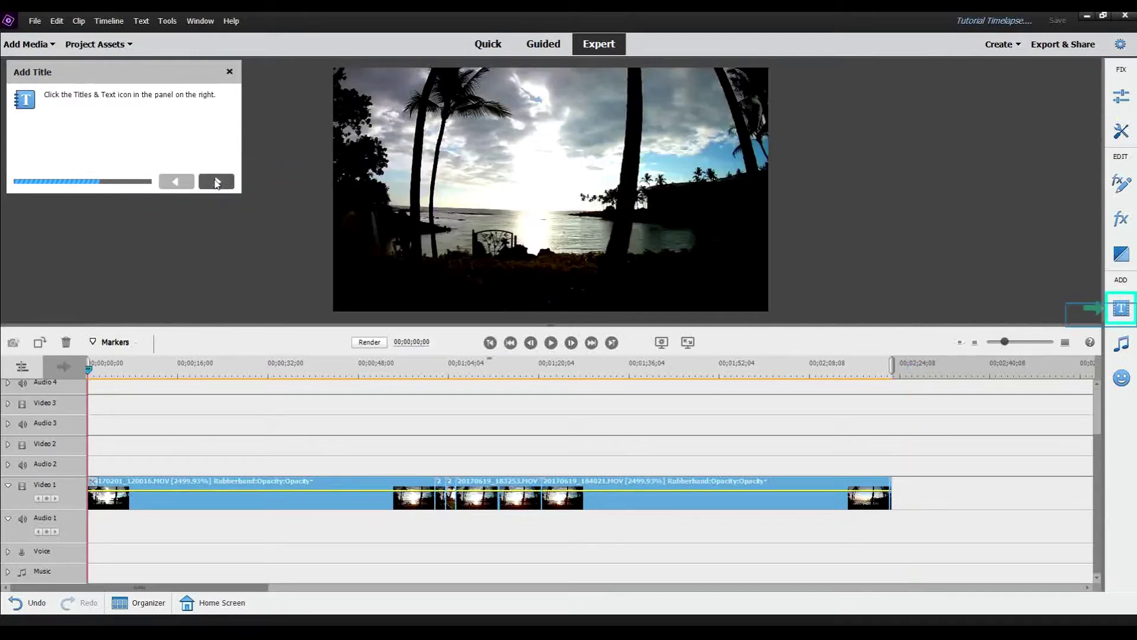
Place a Default Text title at the start of Video 2 and extend its duration
{"action": "left_click", "coordinate": [1122, 309]}
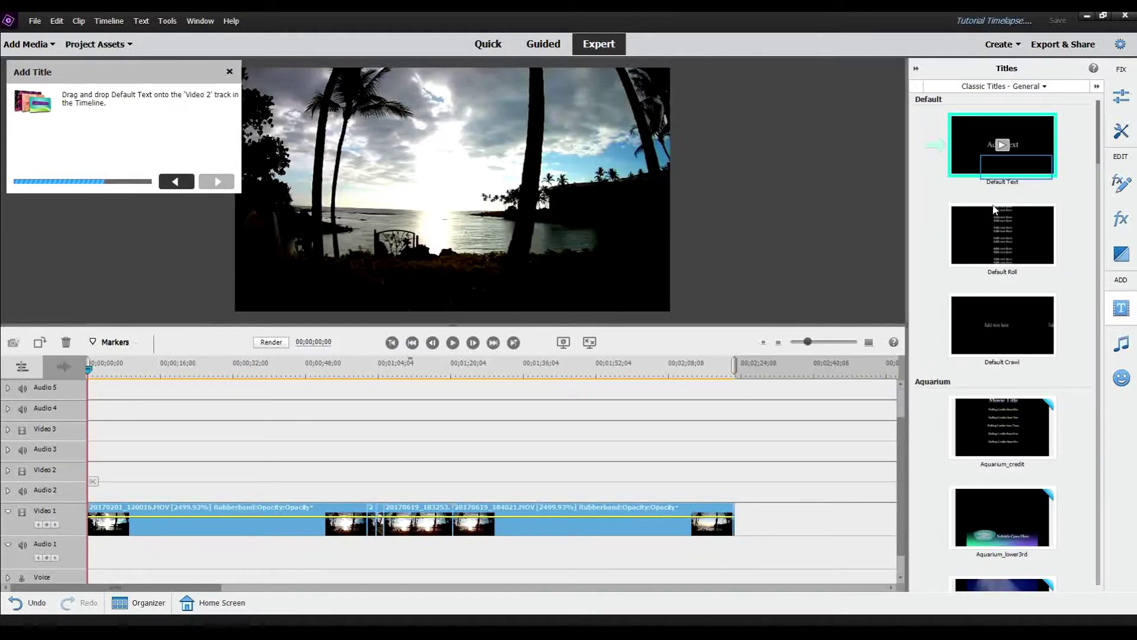
{"action": "left_click_drag", "start_coordinate": [1006, 178], "coordinate": [93, 471]}
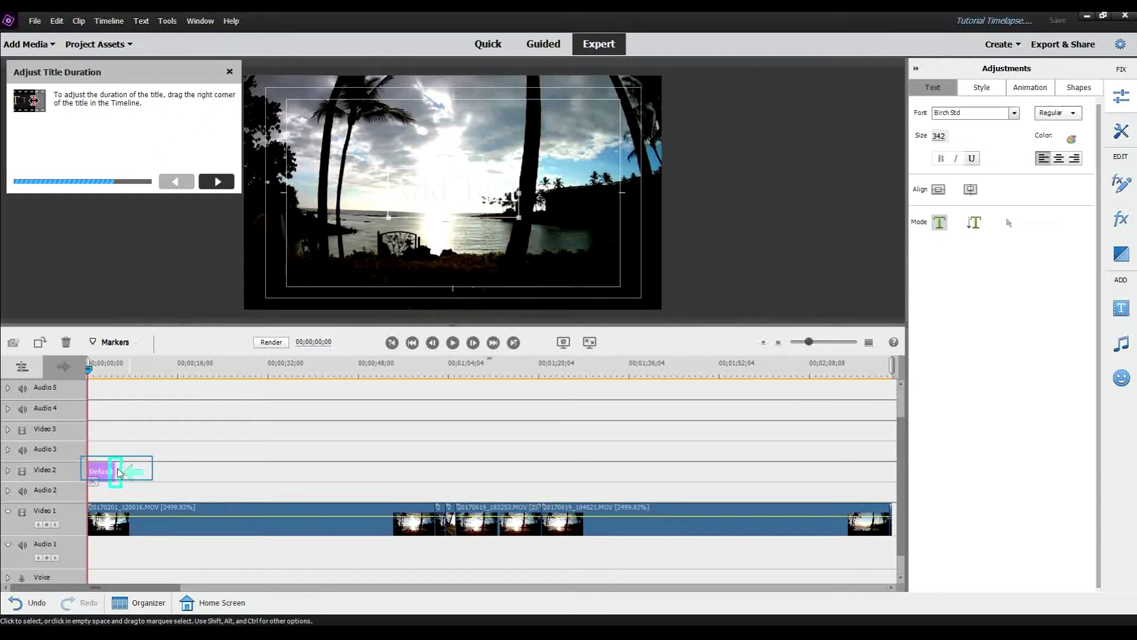
{"action": "left_click_drag", "start_coordinate": [123, 471], "coordinate": [248, 468]}
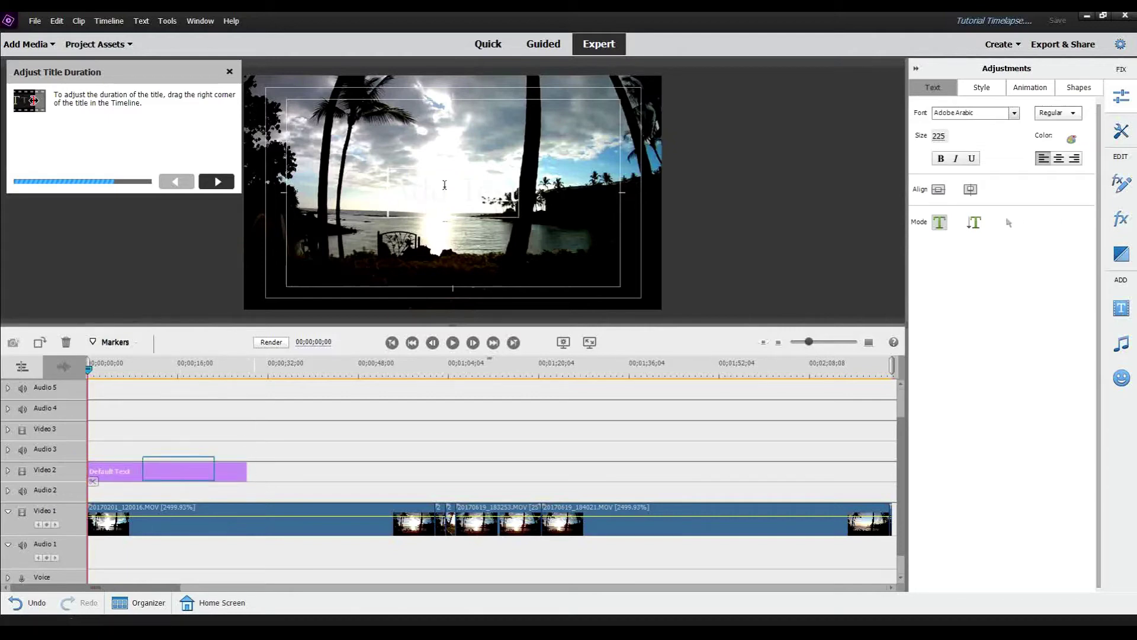
{"action": "left_click", "coordinate": [180, 470]}
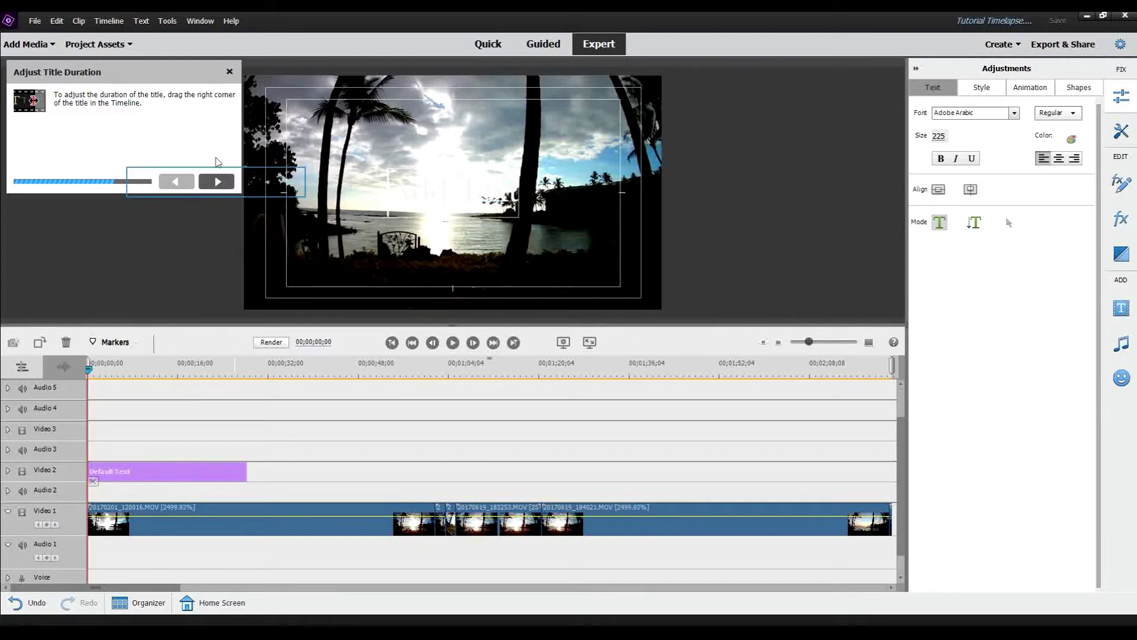
{"action": "left_click", "coordinate": [217, 182]}
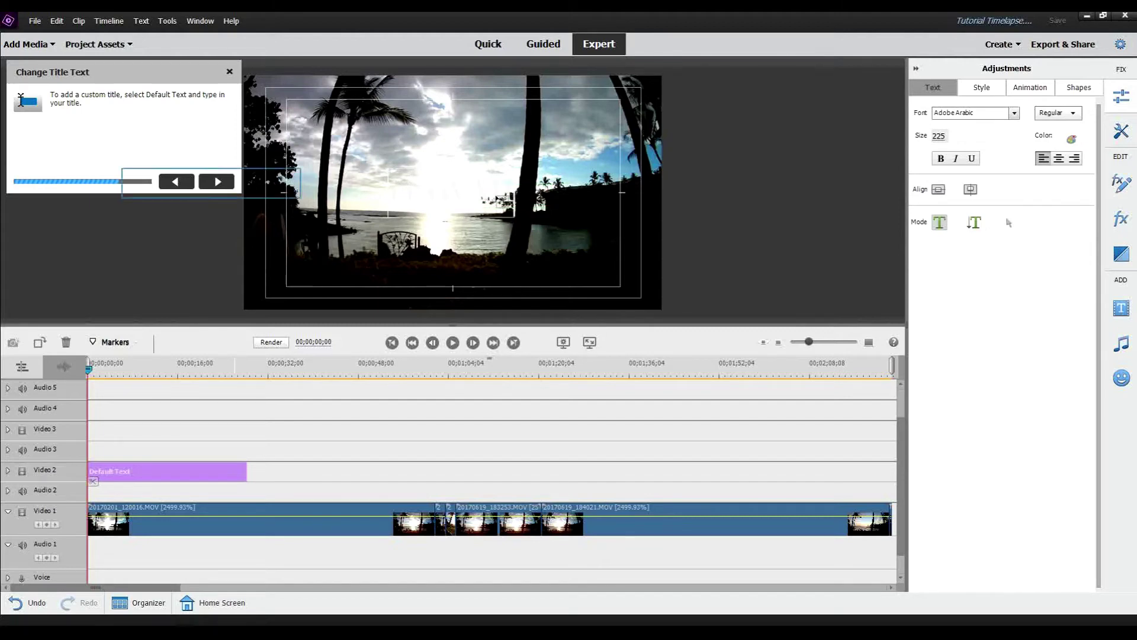
Apply the gold CaslonPro GoldStroke 95 style to the HAWAII title and move it up-left
{"action": "left_click", "coordinate": [217, 183]}
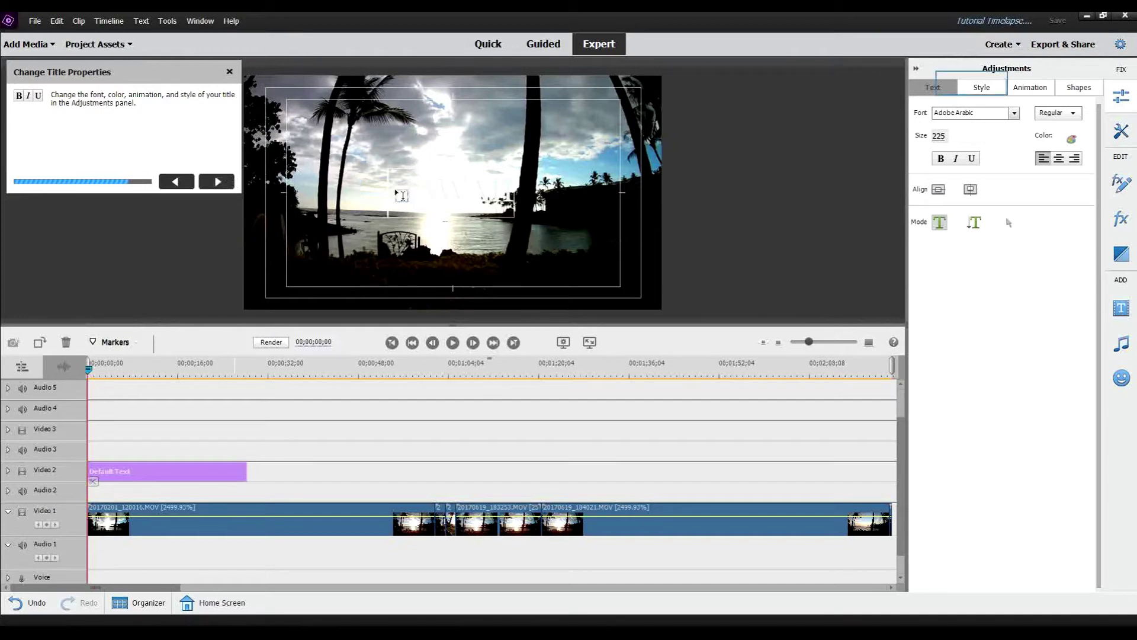
{"action": "left_click", "coordinate": [976, 88]}
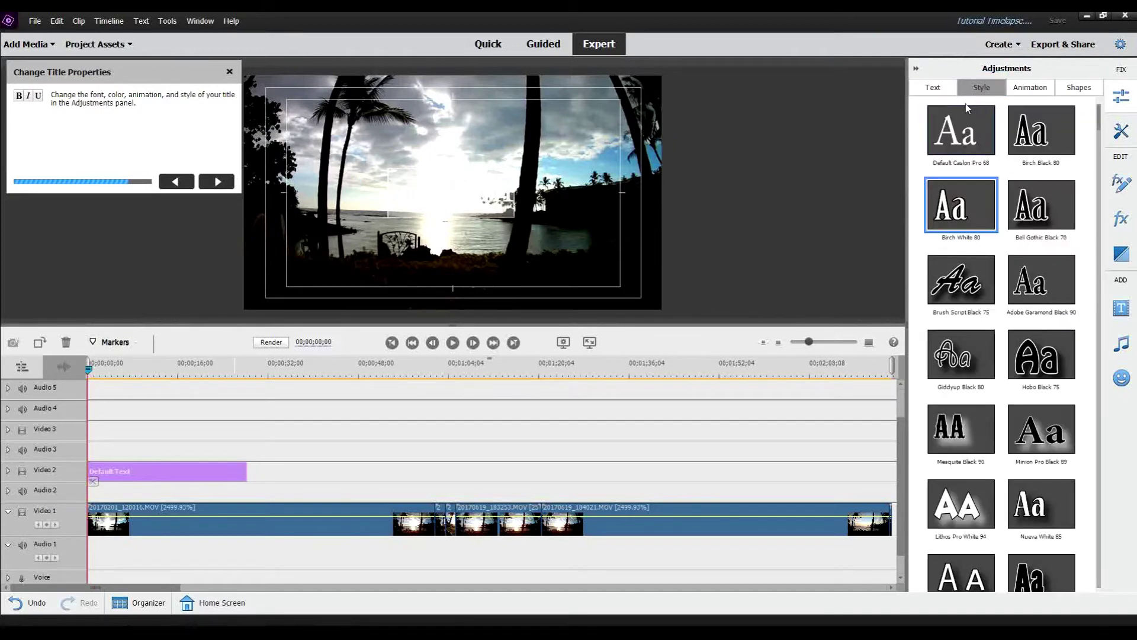
{"action": "scroll", "coordinate": [1031, 239], "scroll_direction": "down", "scroll_amount": 10}
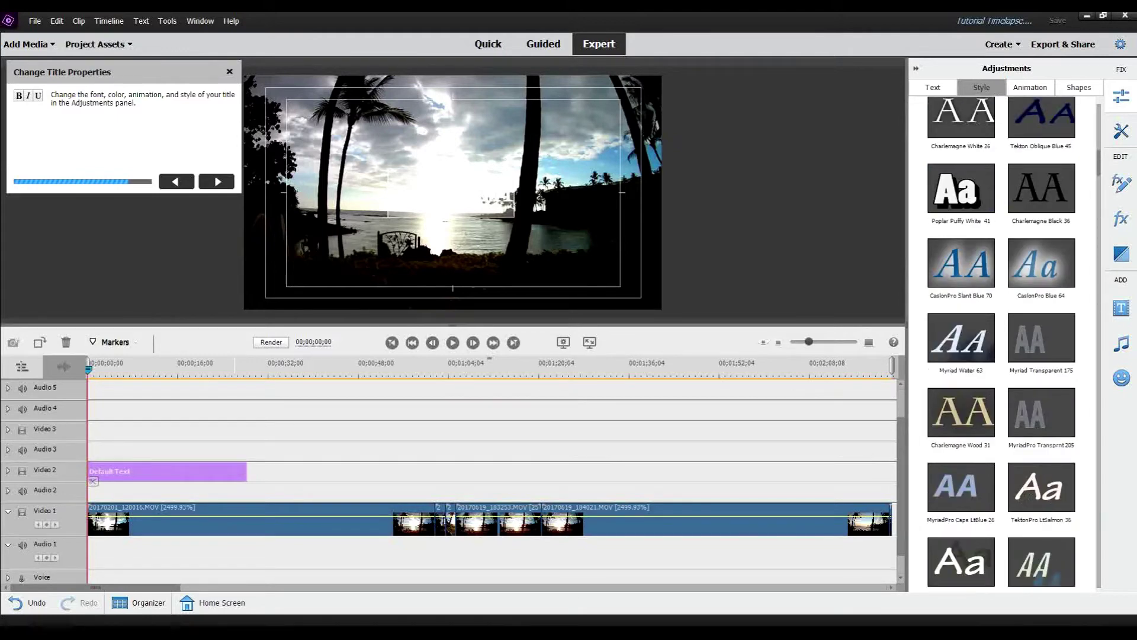
{"action": "left_click", "coordinate": [1023, 551]}
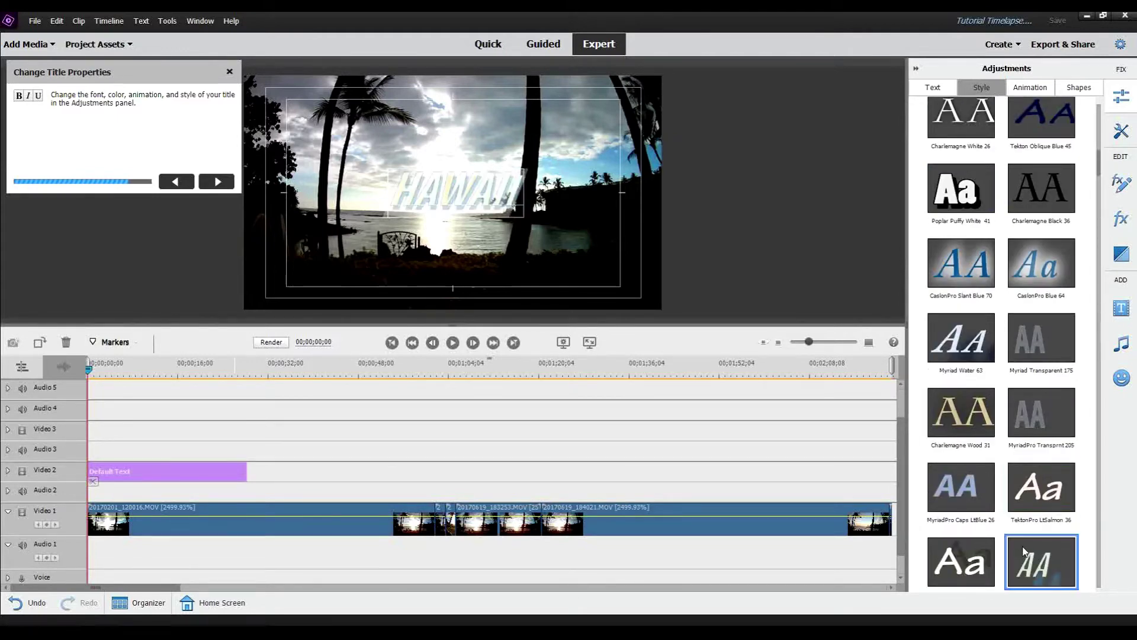
{"action": "scroll", "coordinate": [994, 442], "scroll_direction": "down", "scroll_amount": 5}
{"action": "left_click", "coordinate": [995, 442]}
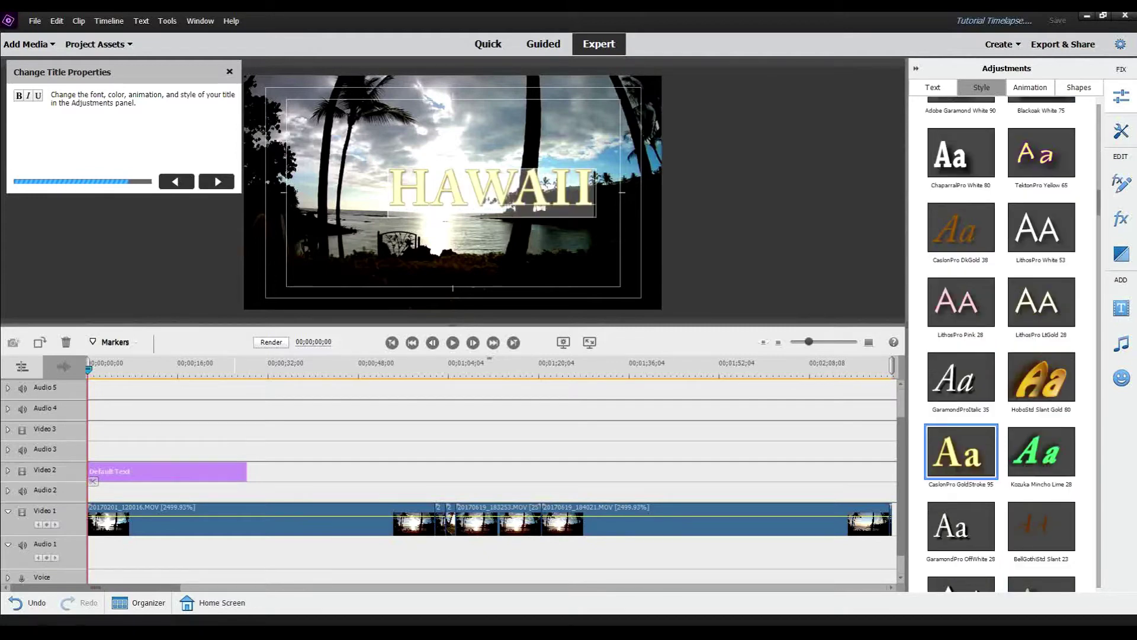
{"action": "left_click", "coordinate": [933, 87]}
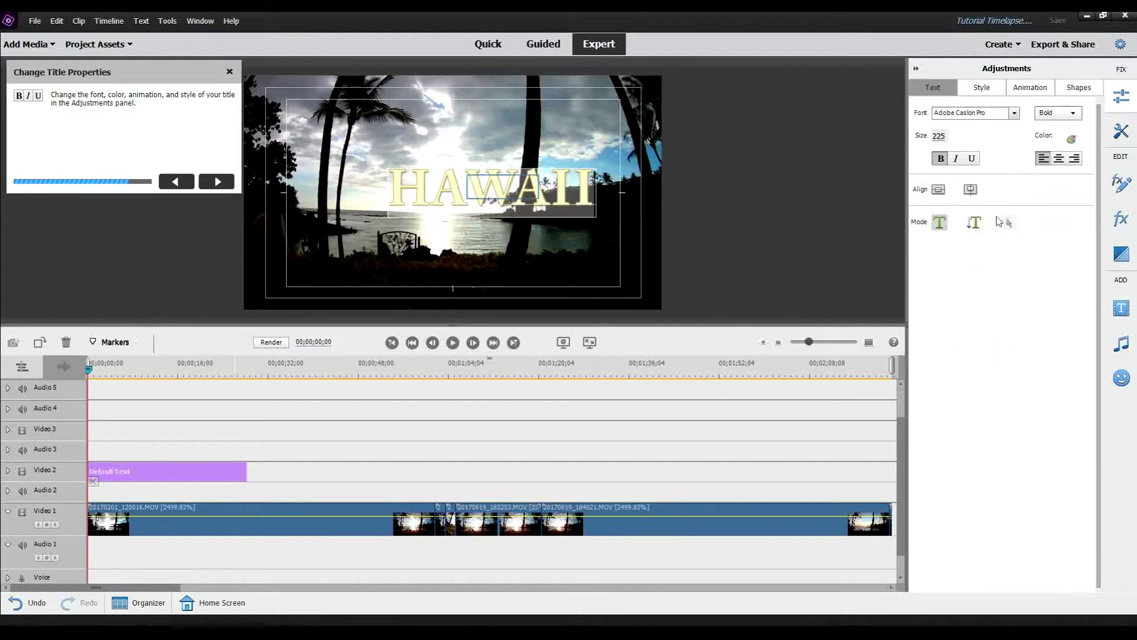
{"action": "left_click_drag", "start_coordinate": [508, 193], "coordinate": [474, 164]}
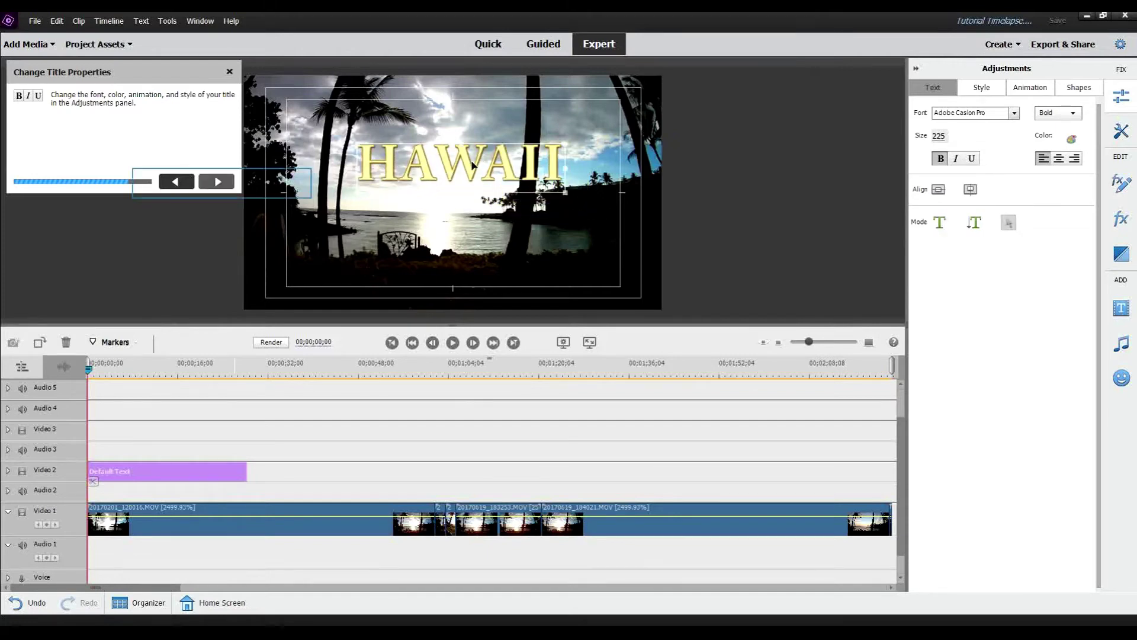
{"action": "left_click", "coordinate": [217, 182]}
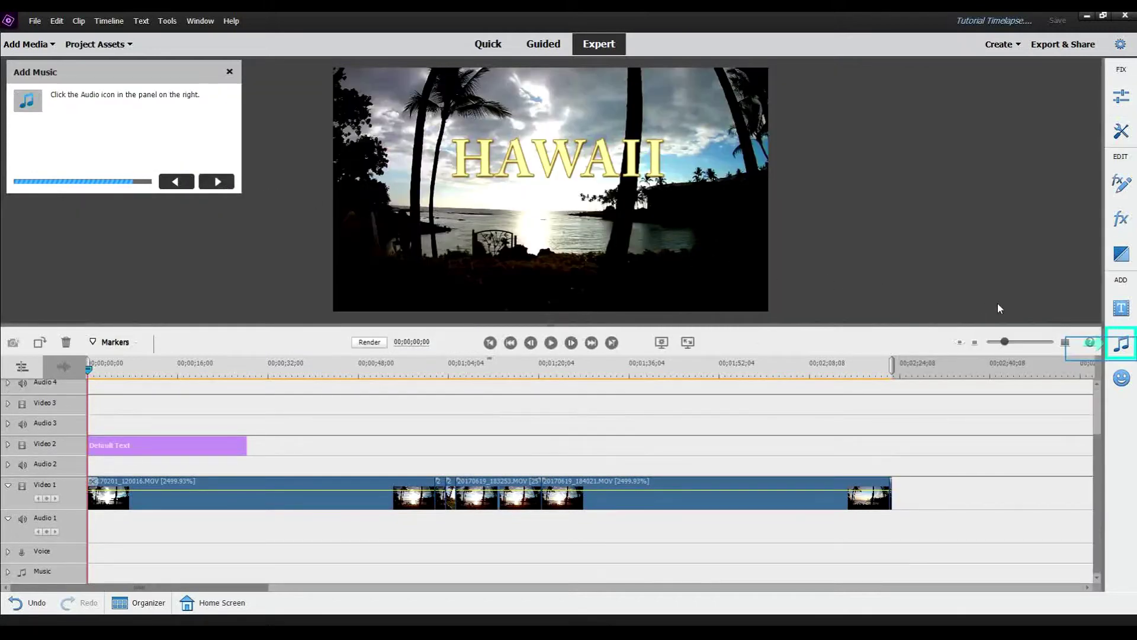
Drop the Ambient Aura score onto Audio 1 with Fit Entire Video, then close the guide
{"action": "left_click", "coordinate": [1122, 343]}
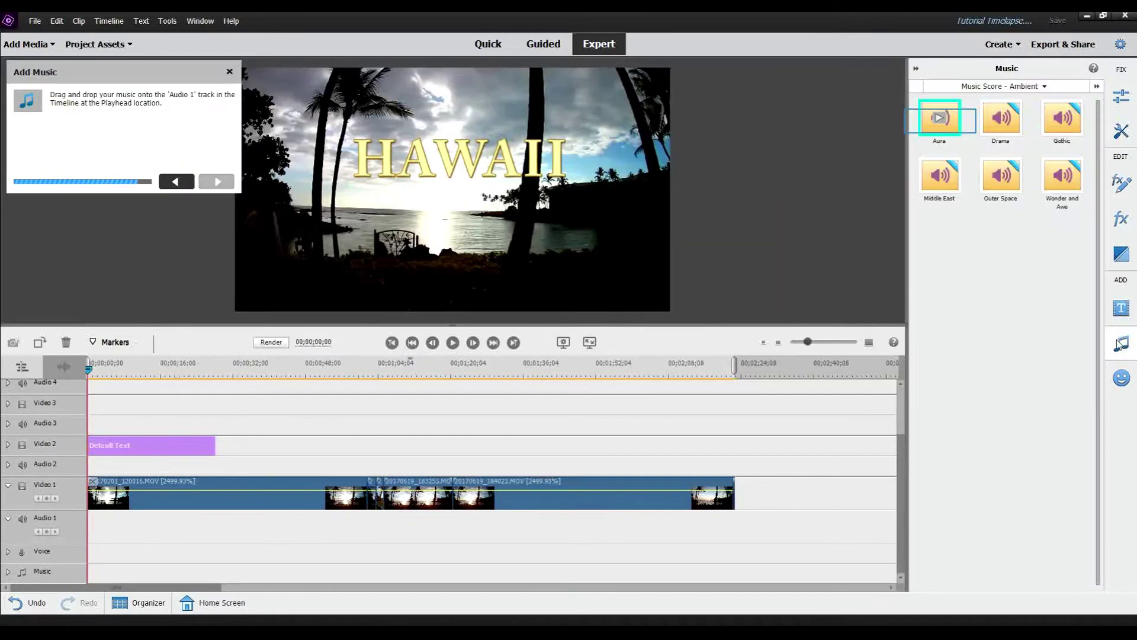
{"action": "left_click_drag", "start_coordinate": [941, 125], "coordinate": [90, 524]}
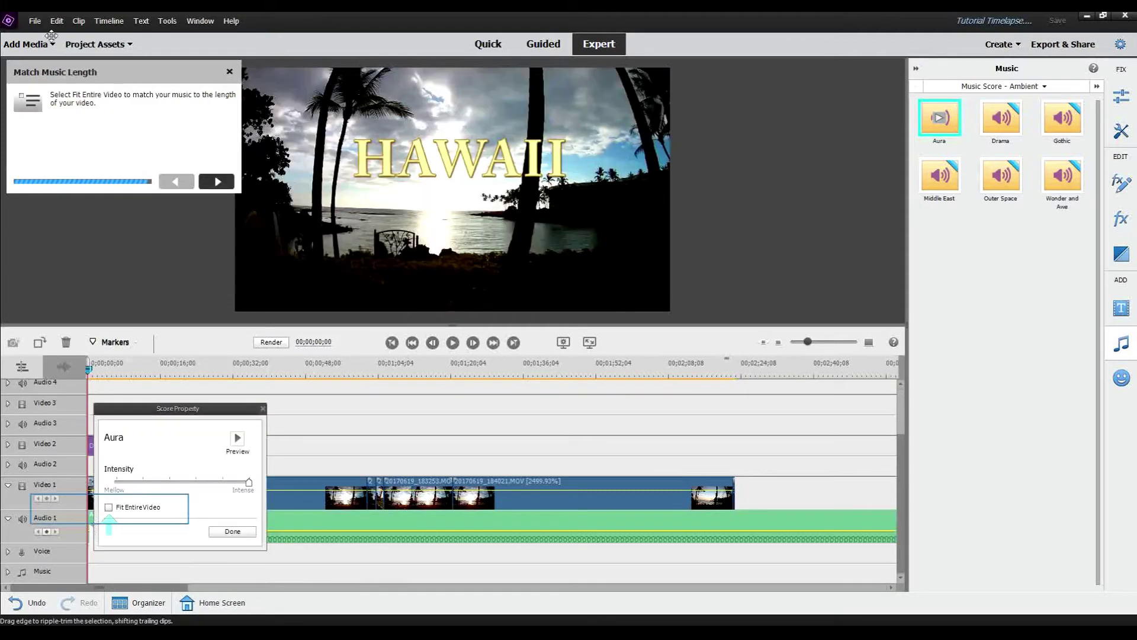
{"action": "left_click", "coordinate": [109, 508]}
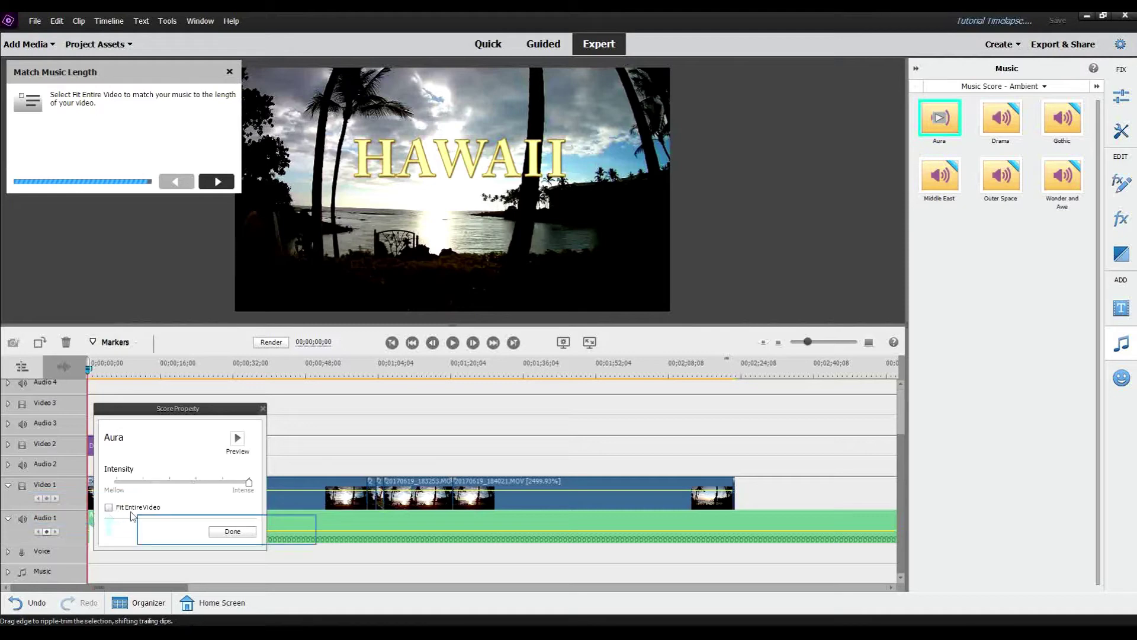
{"action": "left_click", "coordinate": [215, 531]}
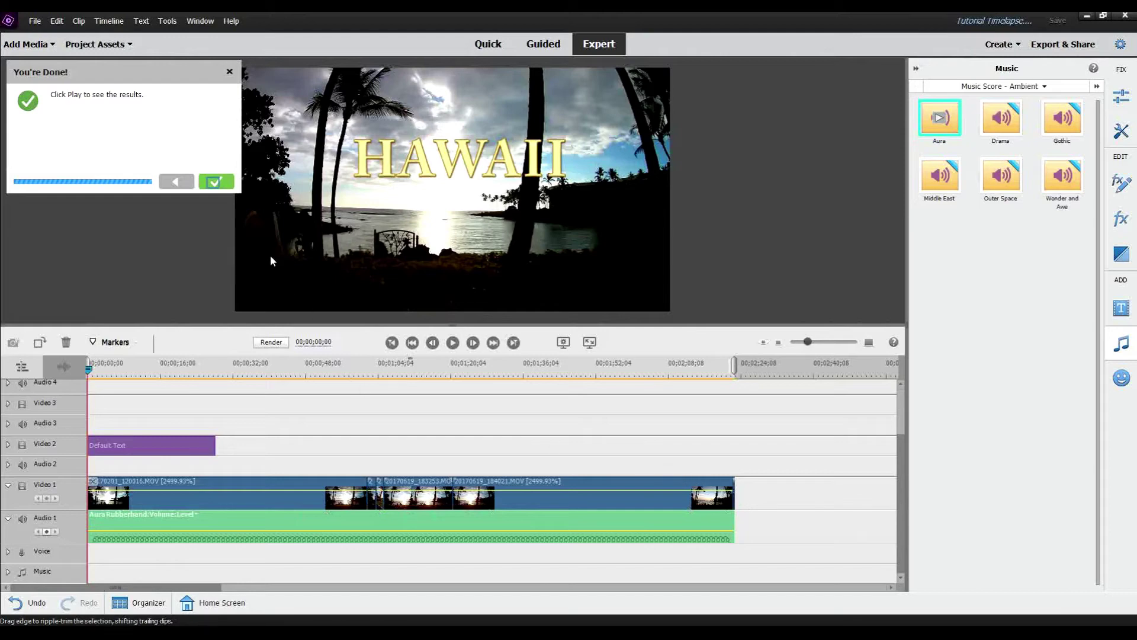
{"action": "left_click", "coordinate": [215, 182]}
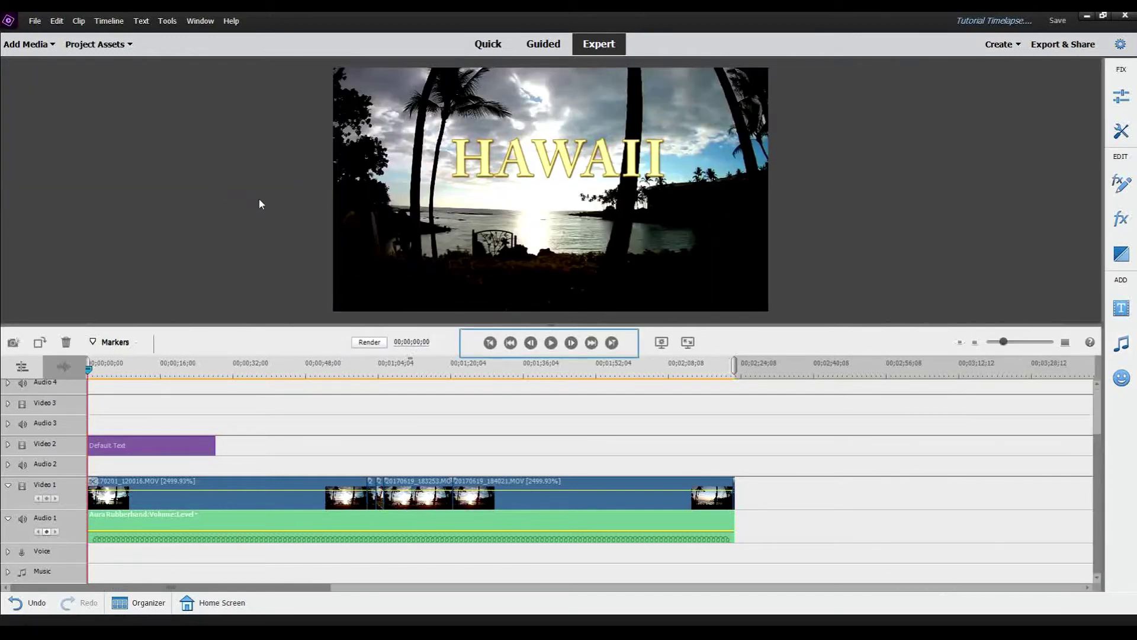
Play the finished time-lapse, then undo the speed, title and music edits with Ctrl+Z
{"action": "left_click", "coordinate": [550, 343]}
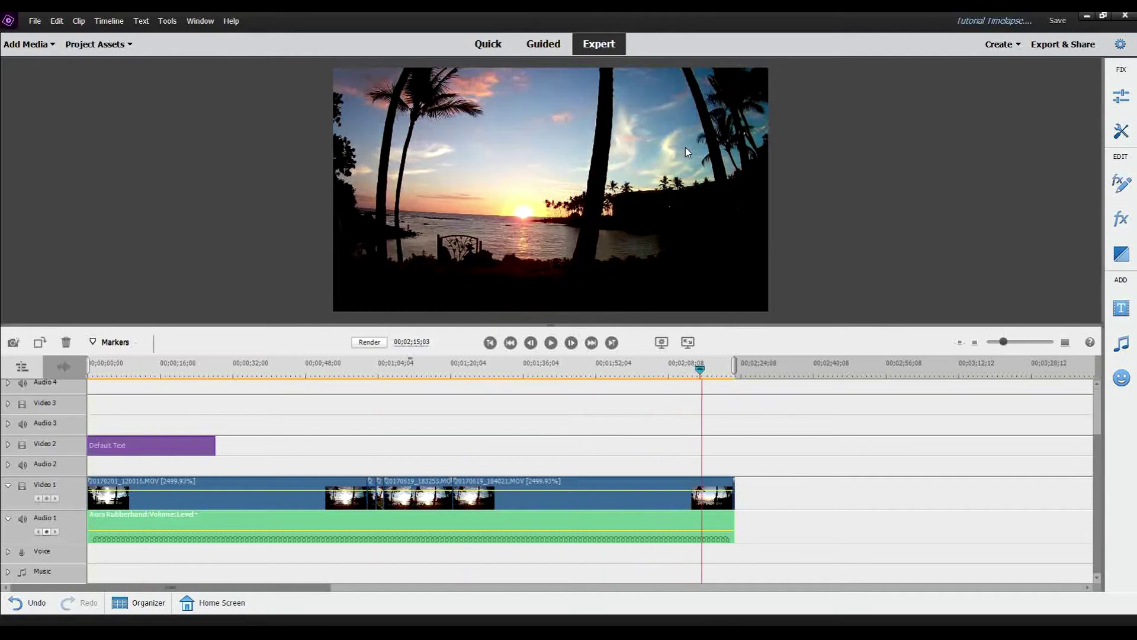
{"action": "key", "text": "ctrl+z"}
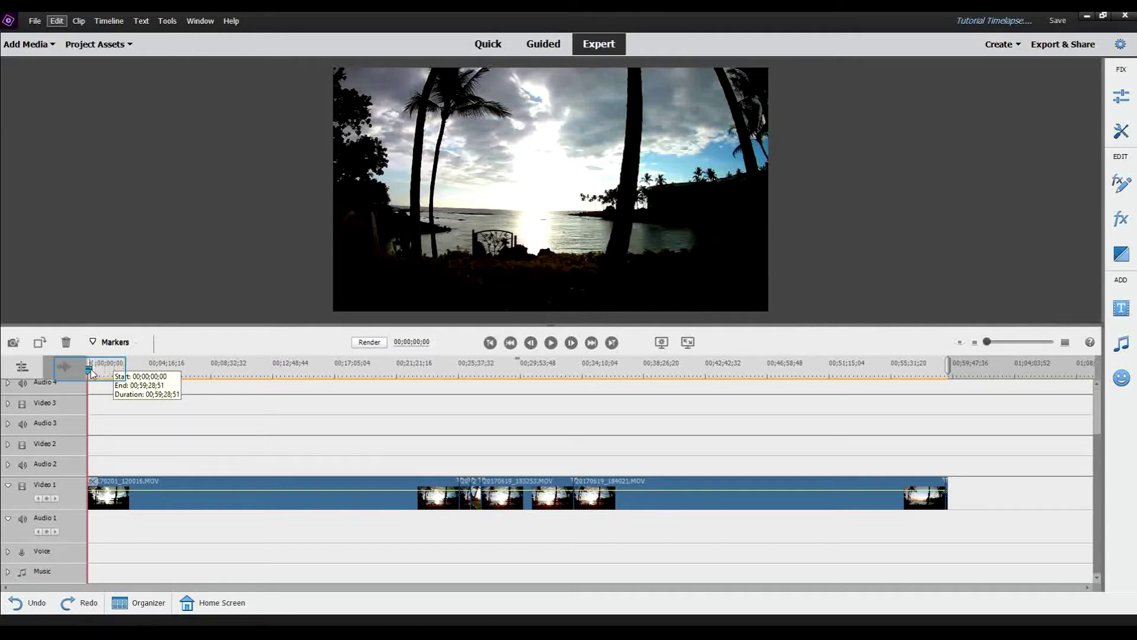
Scrub the current-time indicator to 00;26;36;00, showing the sunlit lawn shot
{"action": "left_click_drag", "start_coordinate": [90, 369], "coordinate": [475, 436]}
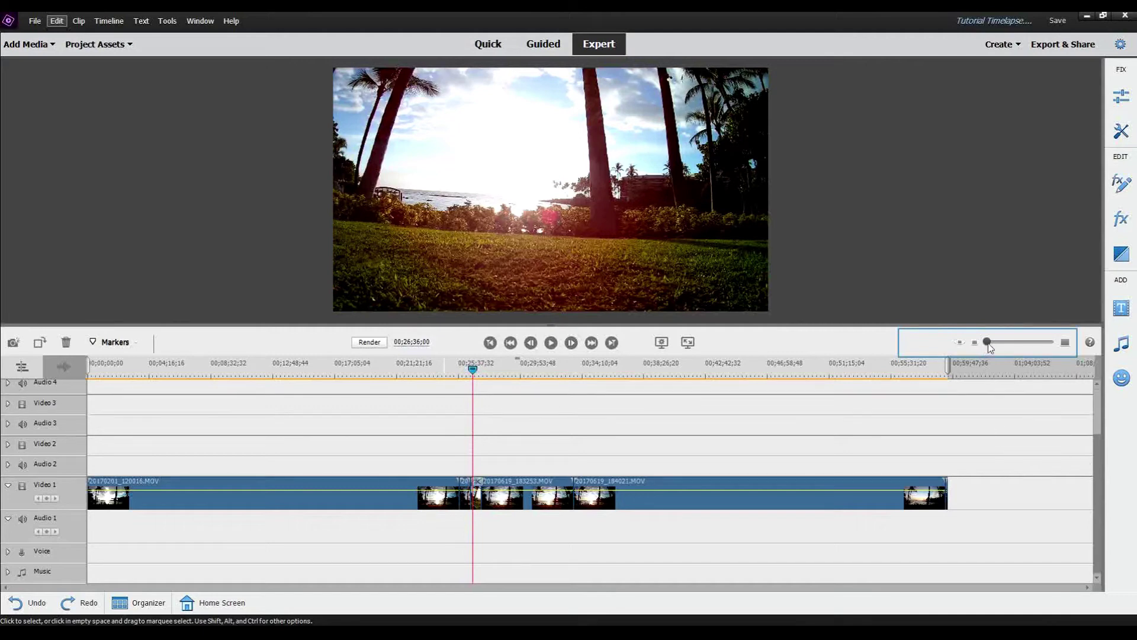
{"action": "scroll", "coordinate": [990, 348], "scroll_direction": "up", "scroll_amount": 3}
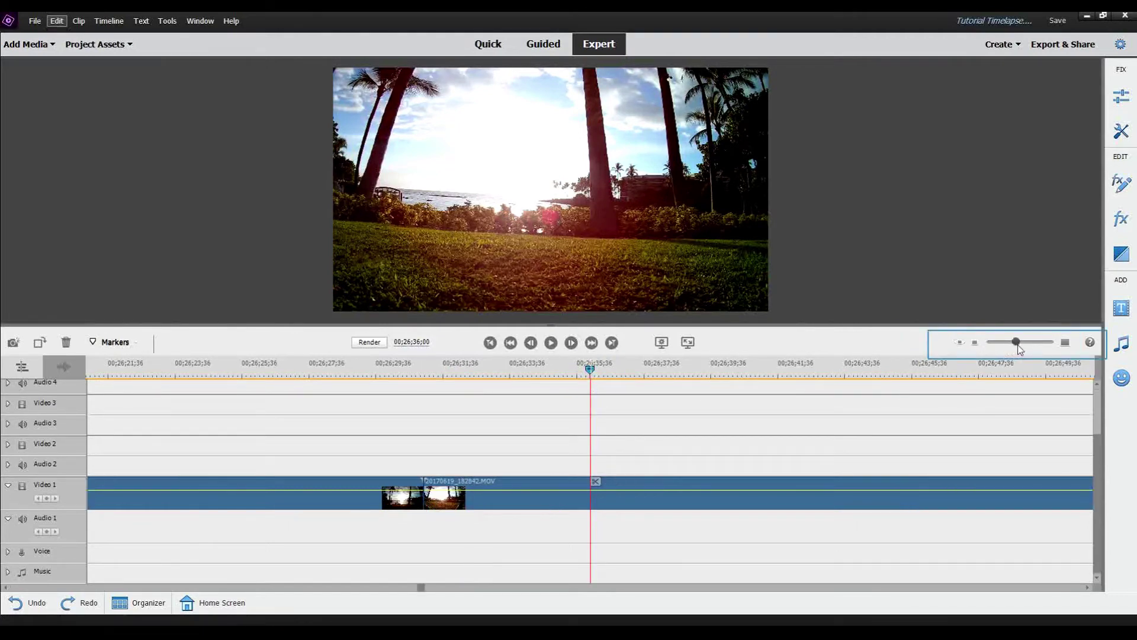
{"action": "scroll", "coordinate": [1018, 345], "scroll_direction": "down", "scroll_amount": 2}
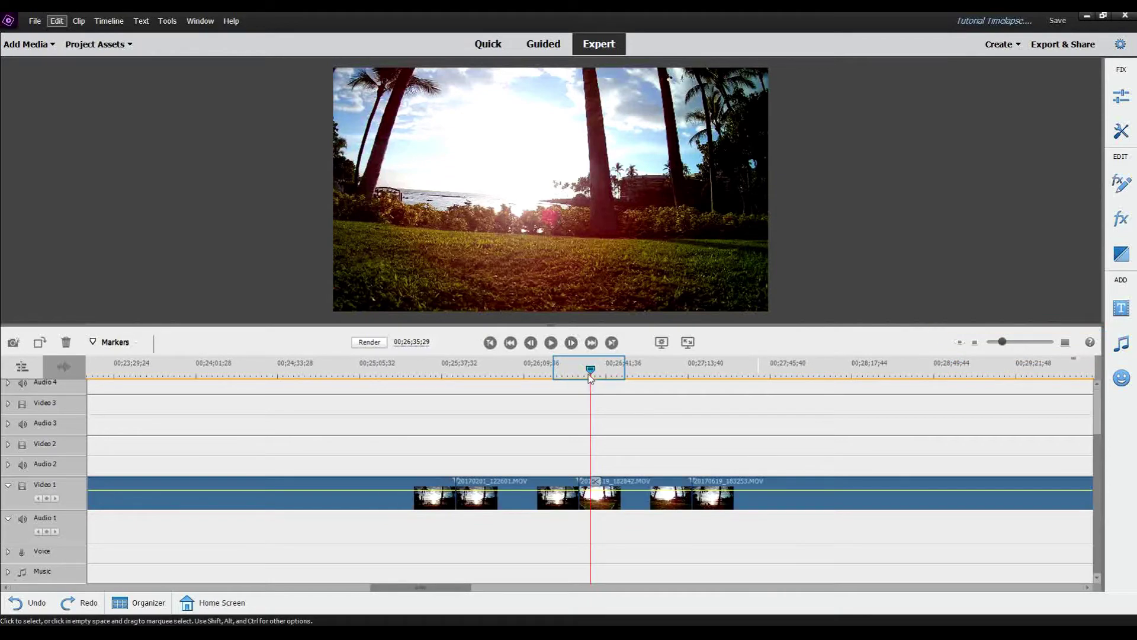
{"action": "mouse_move", "coordinate": [590, 372]}
{"action": "left_mouse_down"}
{"action": "mouse_move", "coordinate": [579, 374]}
{"action": "mouse_move", "coordinate": [697, 386]}
{"action": "mouse_move", "coordinate": [552, 389]}
{"action": "mouse_move", "coordinate": [590, 388]}
{"action": "left_mouse_up"}
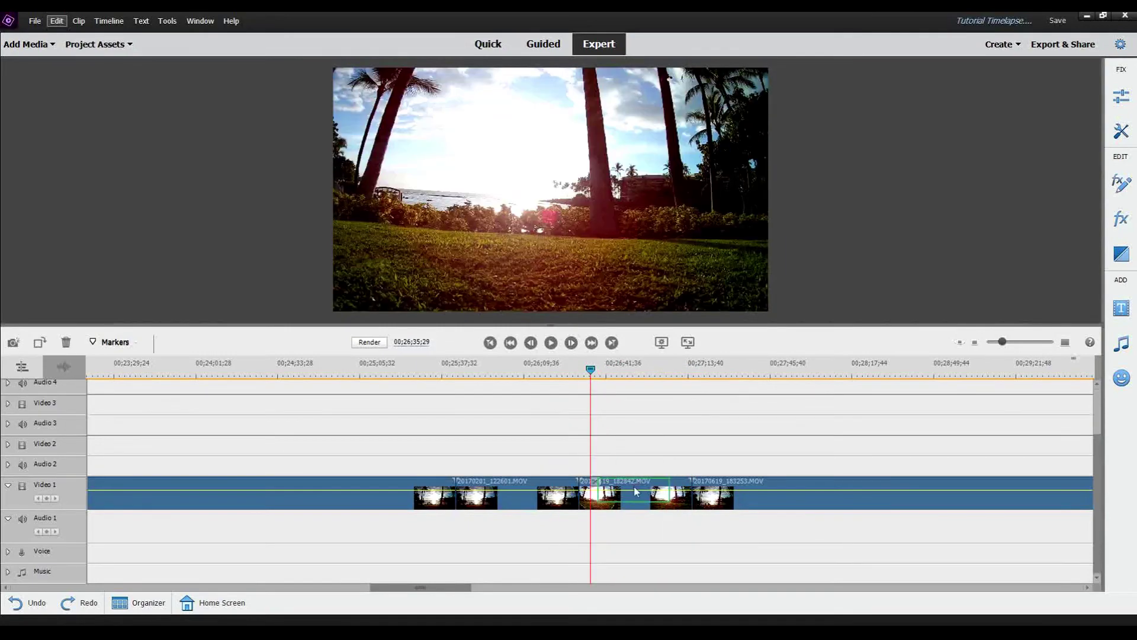
{"action": "key", "text": "Delete"}
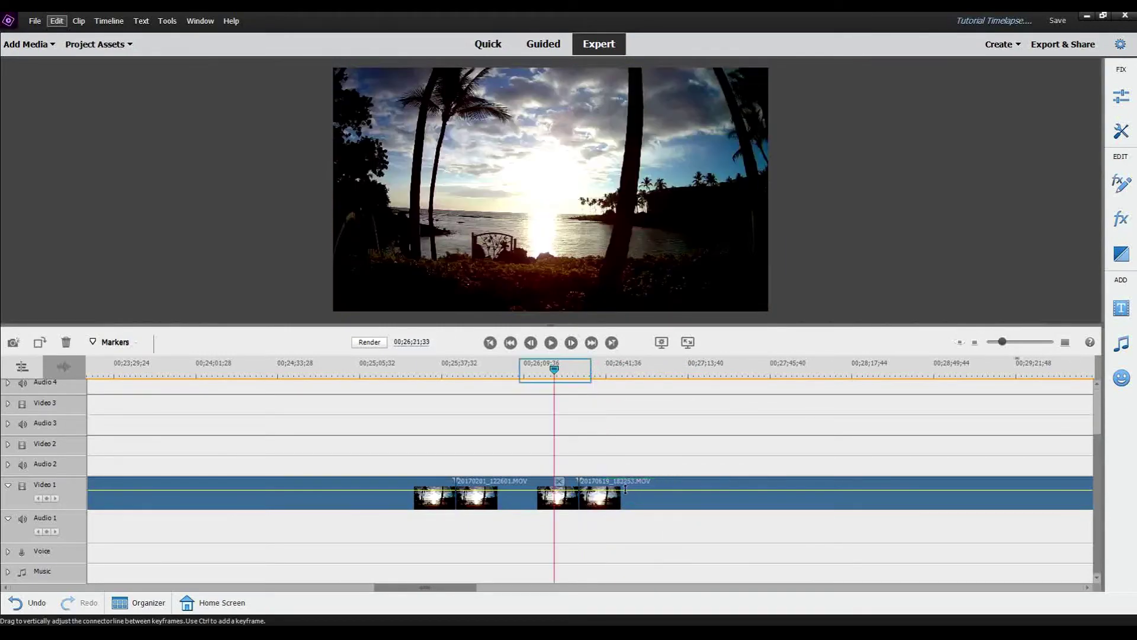
{"action": "left_click_drag", "start_coordinate": [557, 373], "coordinate": [859, 443]}
{"action": "left_click_drag", "start_coordinate": [1002, 343], "coordinate": [992, 352]}
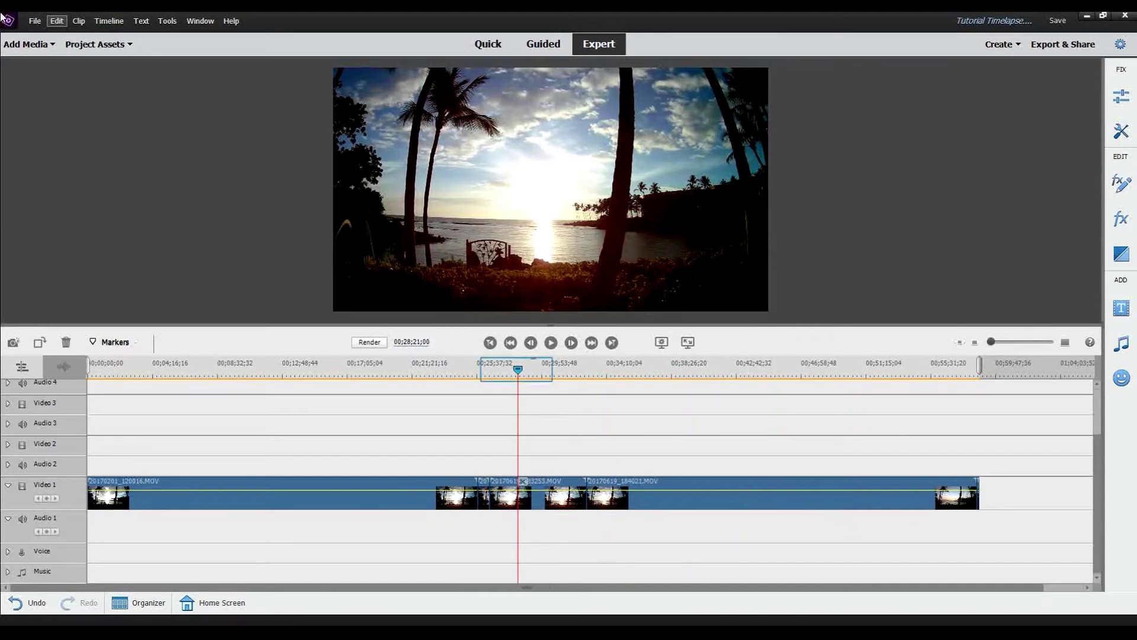
{"action": "left_click_drag", "start_coordinate": [518, 371], "coordinate": [566, 366]}
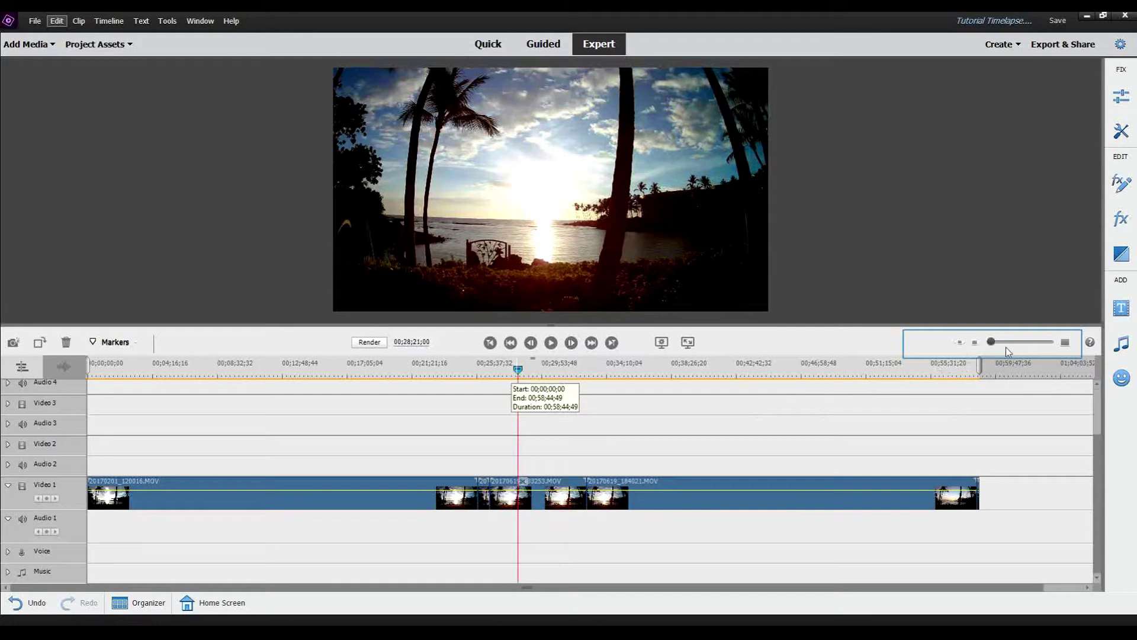
Zoom the timeline in and split the Video 1 footage at 00;31;29
{"action": "left_click", "coordinate": [1007, 347]}
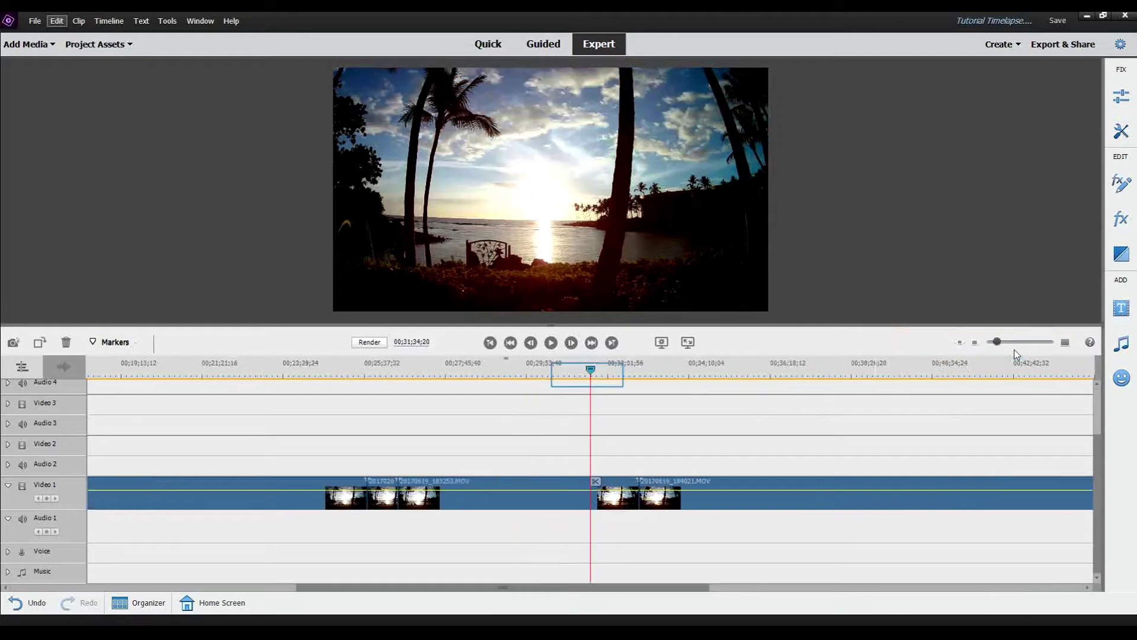
{"action": "mouse_move", "coordinate": [581, 379]}
{"action": "left_mouse_down"}
{"action": "mouse_move", "coordinate": [601, 386]}
{"action": "mouse_move", "coordinate": [586, 384]}
{"action": "left_mouse_up"}
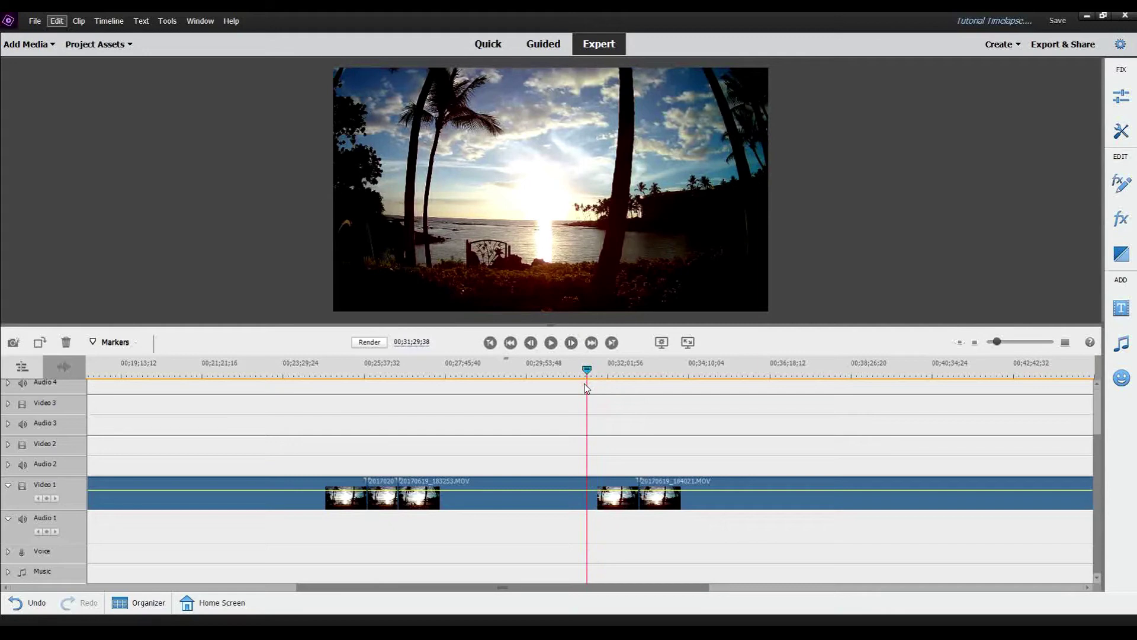
{"action": "left_click_drag", "start_coordinate": [1000, 344], "coordinate": [1006, 343]}
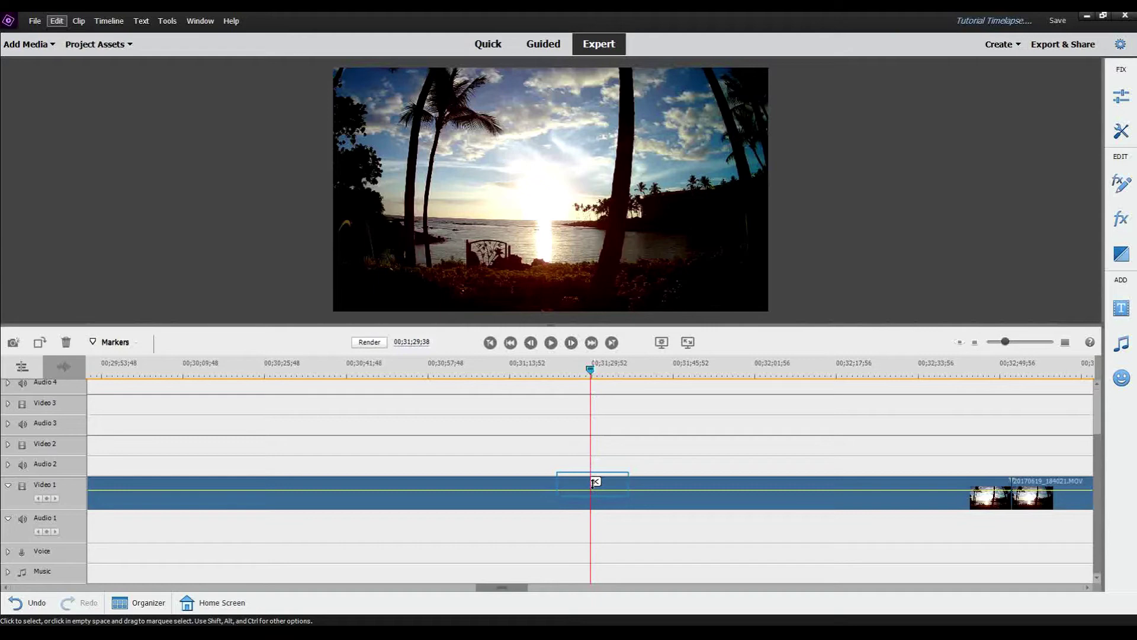
{"action": "left_click", "coordinate": [594, 482]}
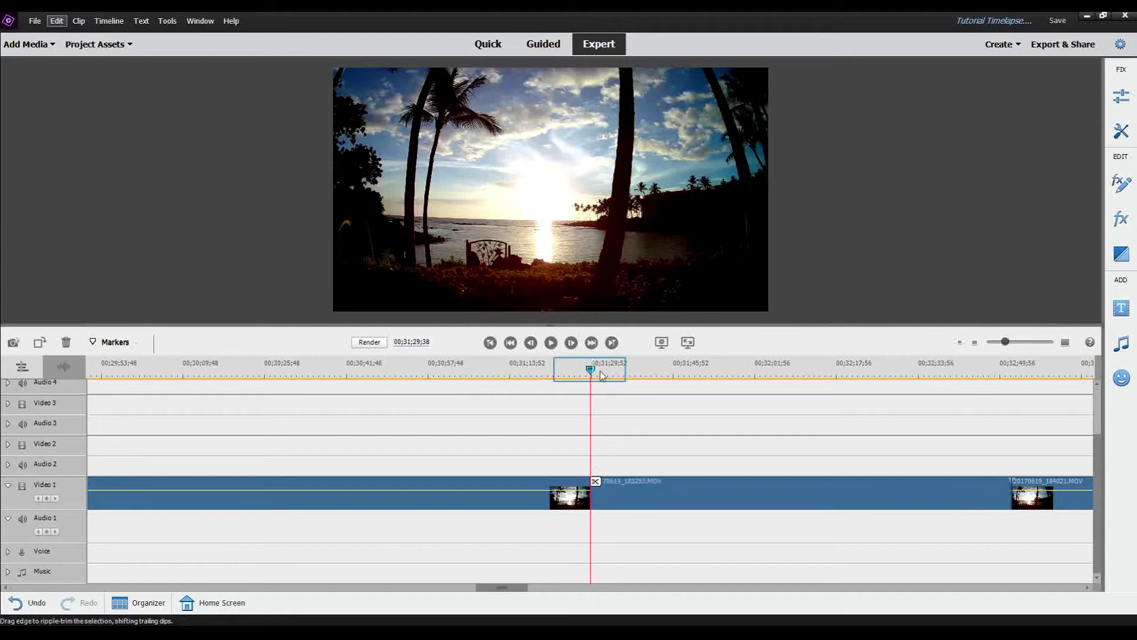
Move the 20170619_184021.MOV clip left to about 00;32;09 and review the trimmed section
{"action": "left_click_drag", "start_coordinate": [590, 370], "coordinate": [794, 410]}
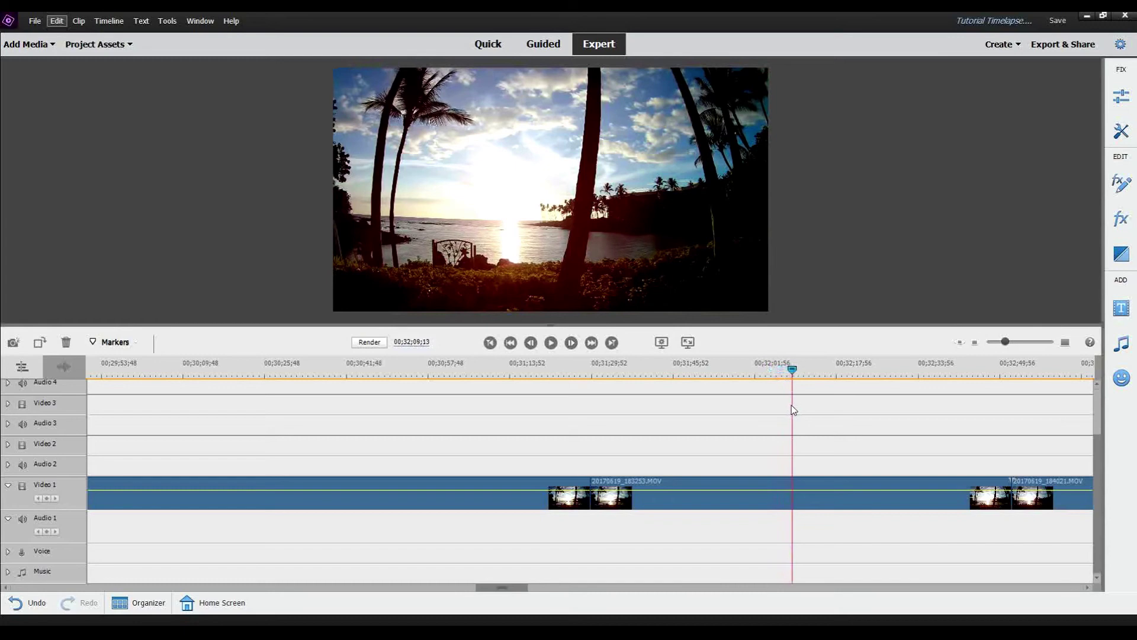
{"action": "left_click_drag", "start_coordinate": [780, 467], "coordinate": [796, 483]}
{"action": "left_click", "coordinate": [704, 498]}
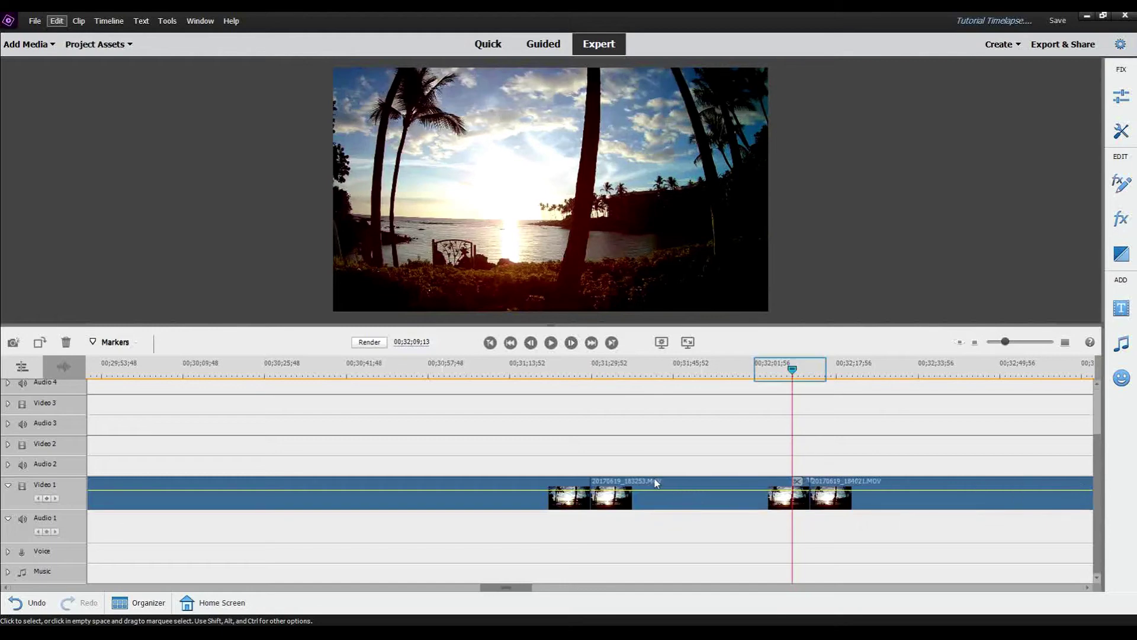
{"action": "left_click_drag", "start_coordinate": [792, 370], "coordinate": [912, 445]}
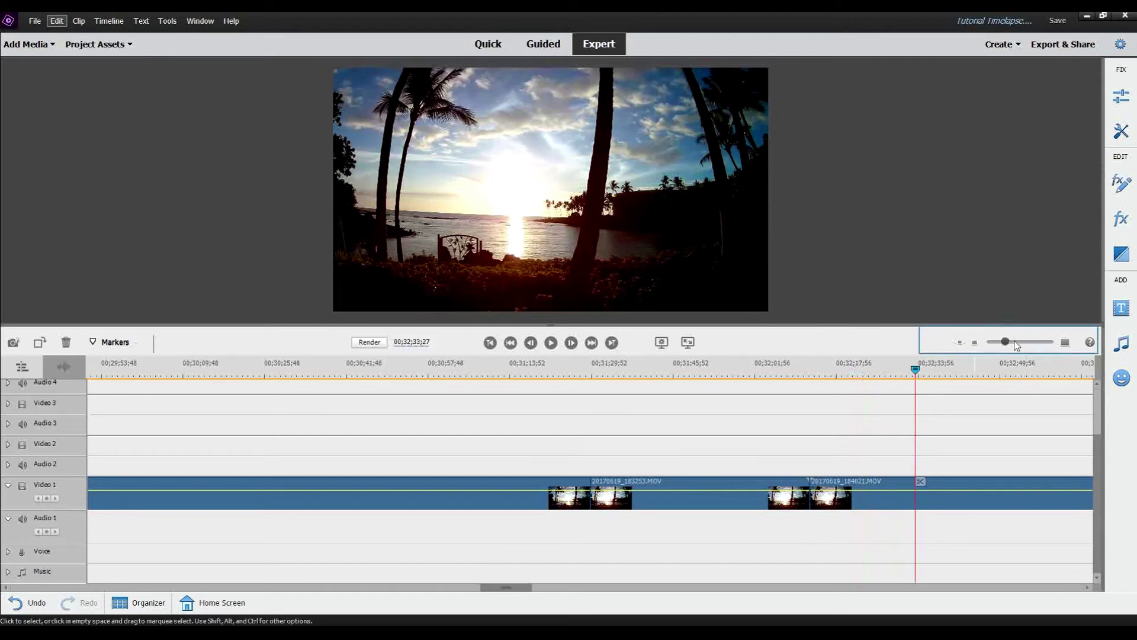
{"action": "scroll", "coordinate": [1011, 345], "scroll_direction": "down", "scroll_amount": 2}
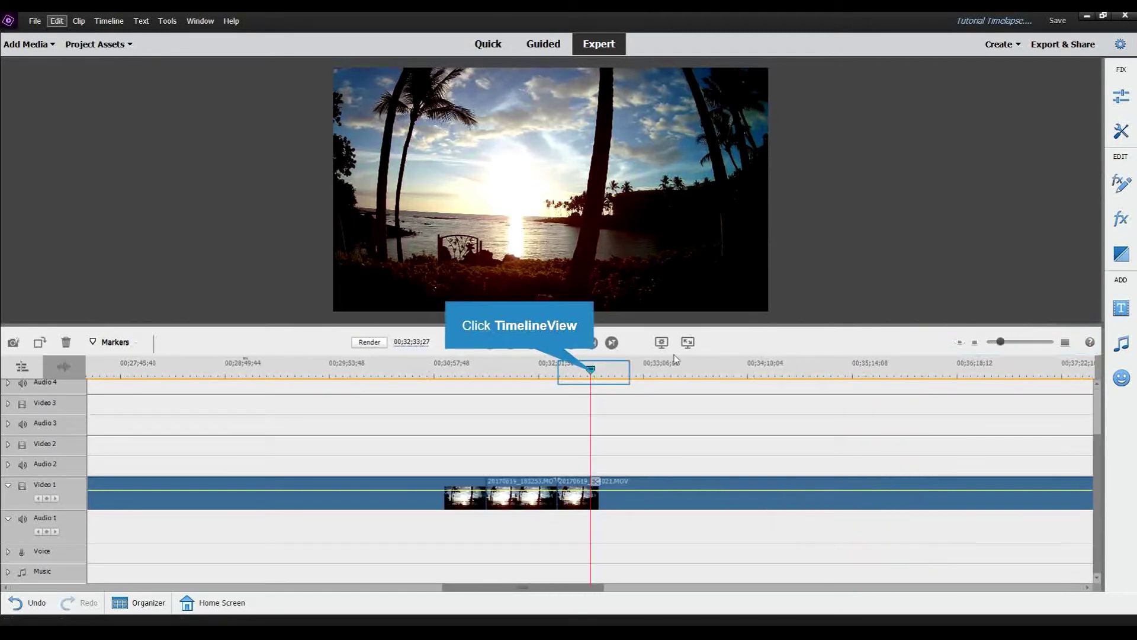
{"action": "left_click_drag", "start_coordinate": [591, 371], "coordinate": [1034, 445]}
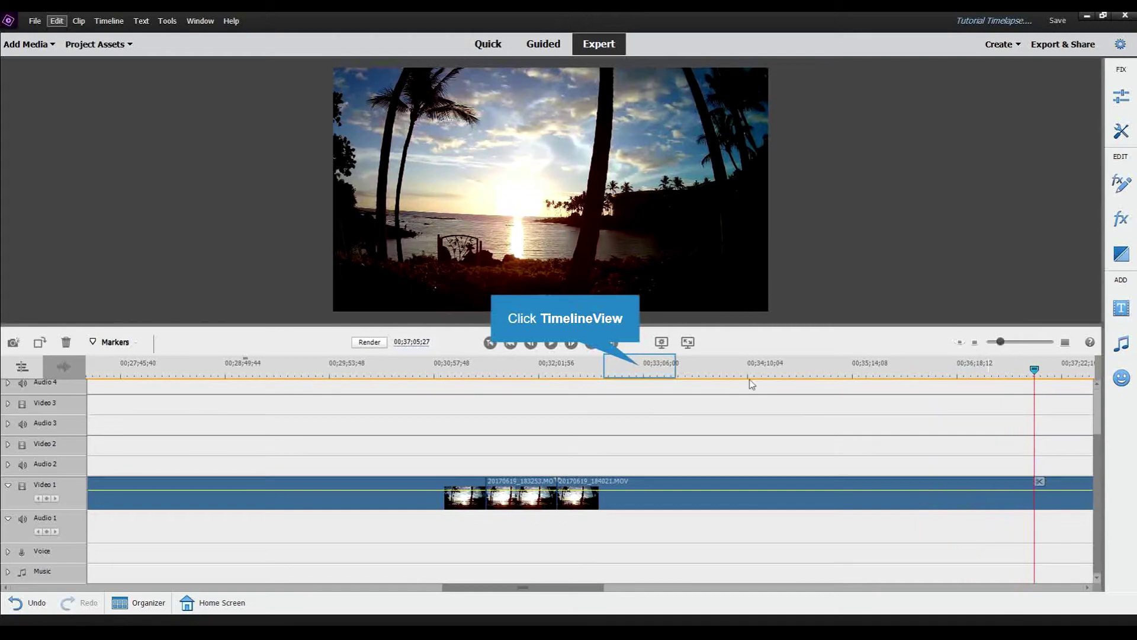
{"action": "left_click_drag", "start_coordinate": [640, 371], "coordinate": [949, 460]}
{"action": "left_click_drag", "start_coordinate": [995, 348], "coordinate": [1016, 352]}
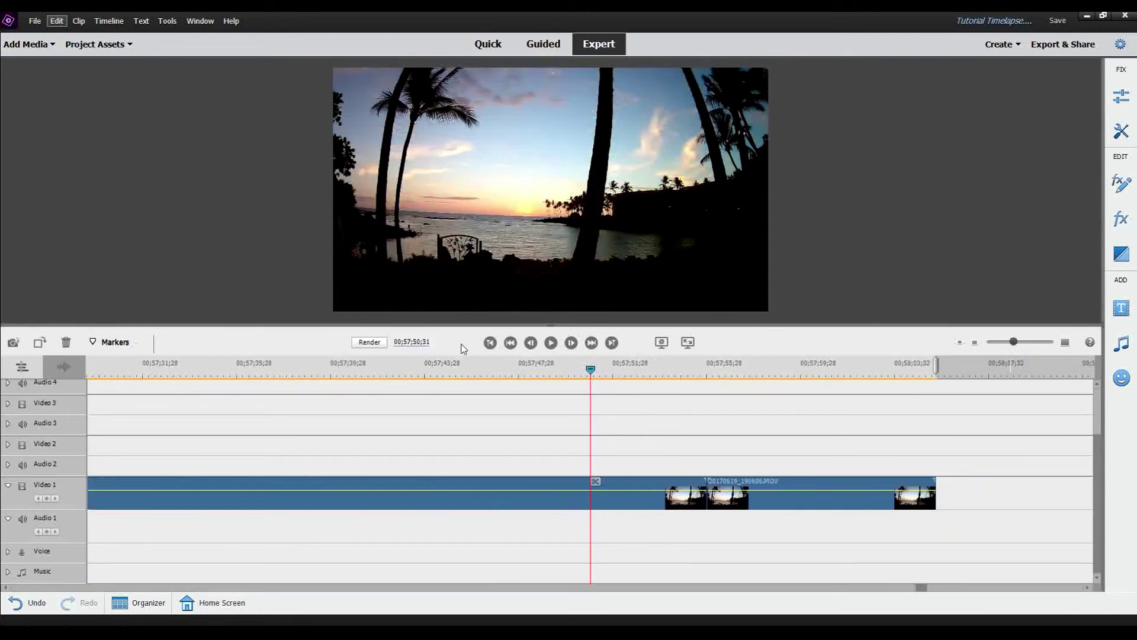
{"action": "left_click_drag", "start_coordinate": [591, 369], "coordinate": [815, 431]}
{"action": "left_click_drag", "start_coordinate": [267, 408], "coordinate": [928, 543]}
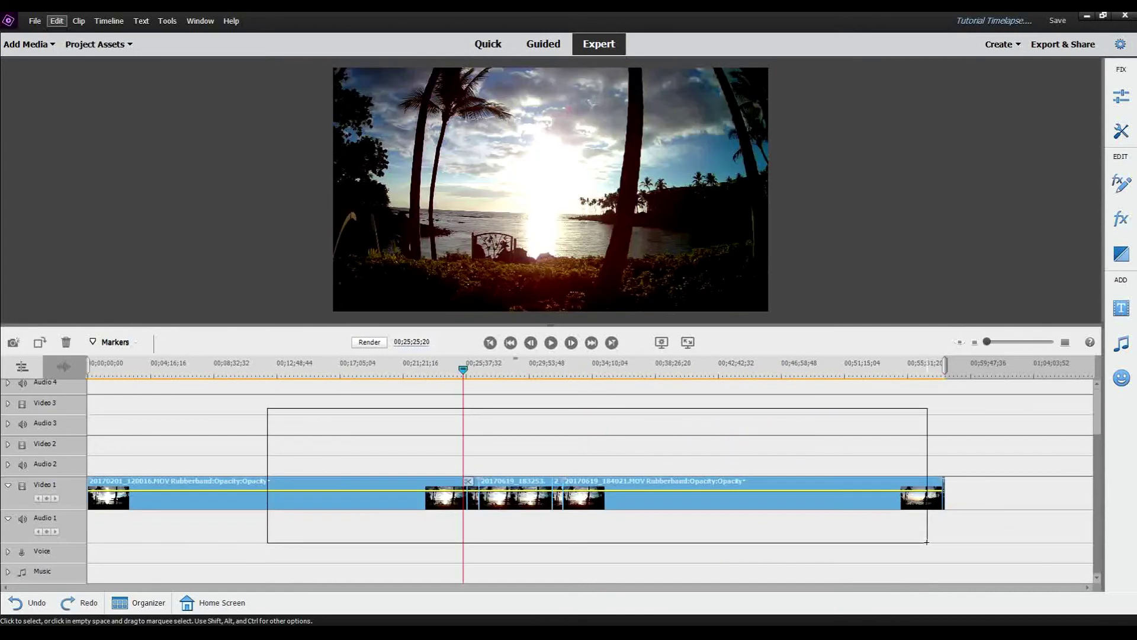
Time-stretch all selected Video 1 clips to 2500% speed
{"action": "right_click", "coordinate": [610, 483]}
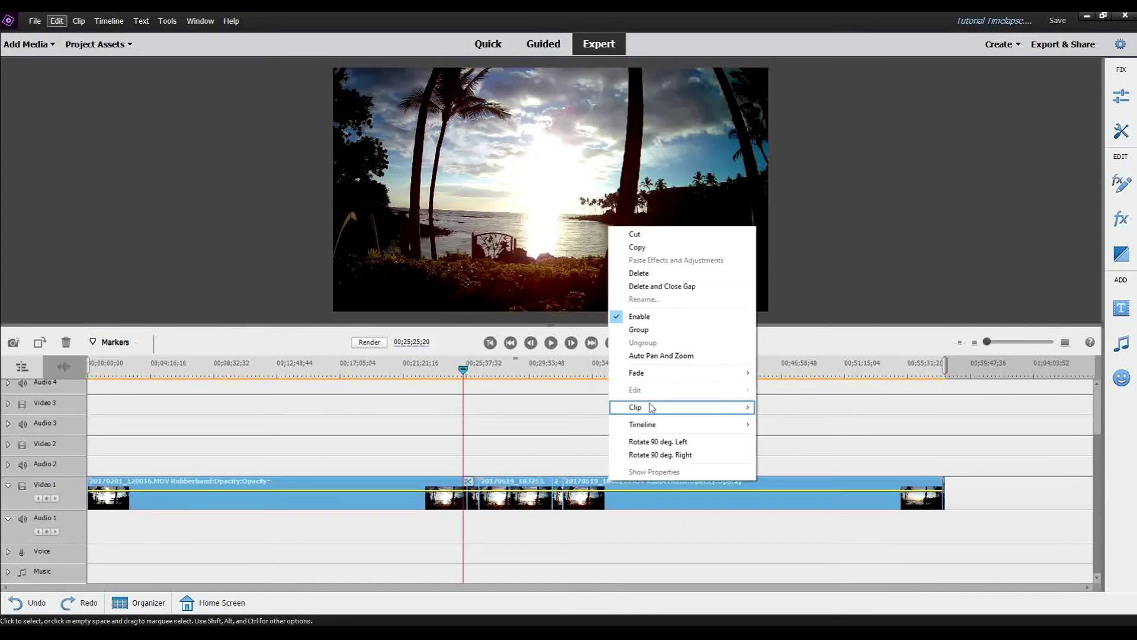
{"action": "mouse_move", "coordinate": [652, 408]}
{"action": "left_click", "coordinate": [776, 484]}
{"action": "type", "text": "2"}
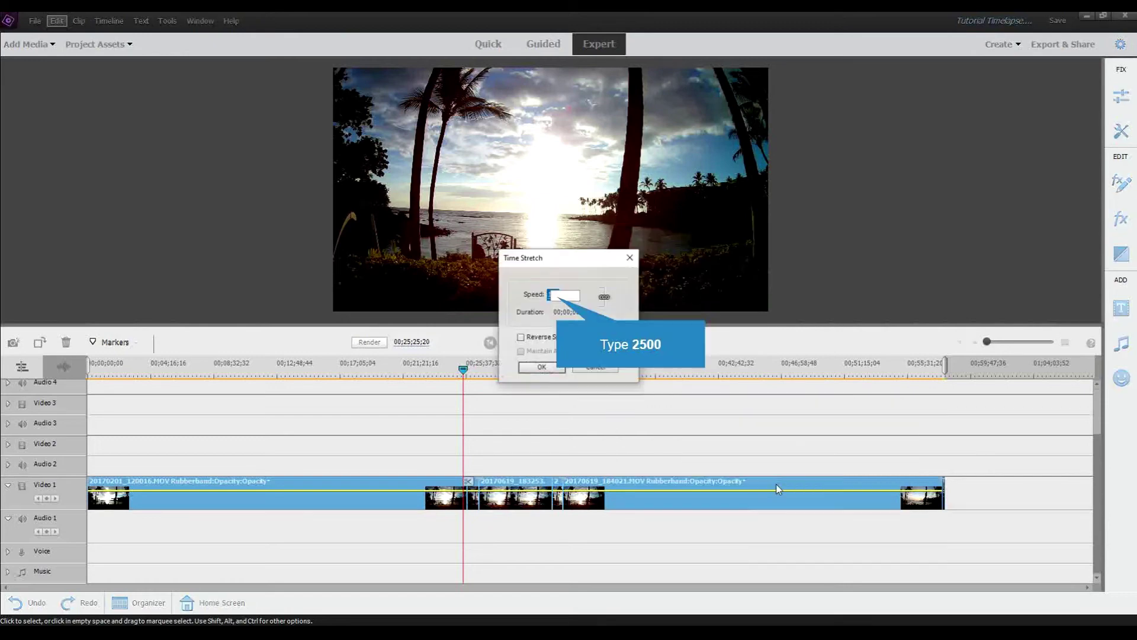
{"action": "type", "text": "500"}
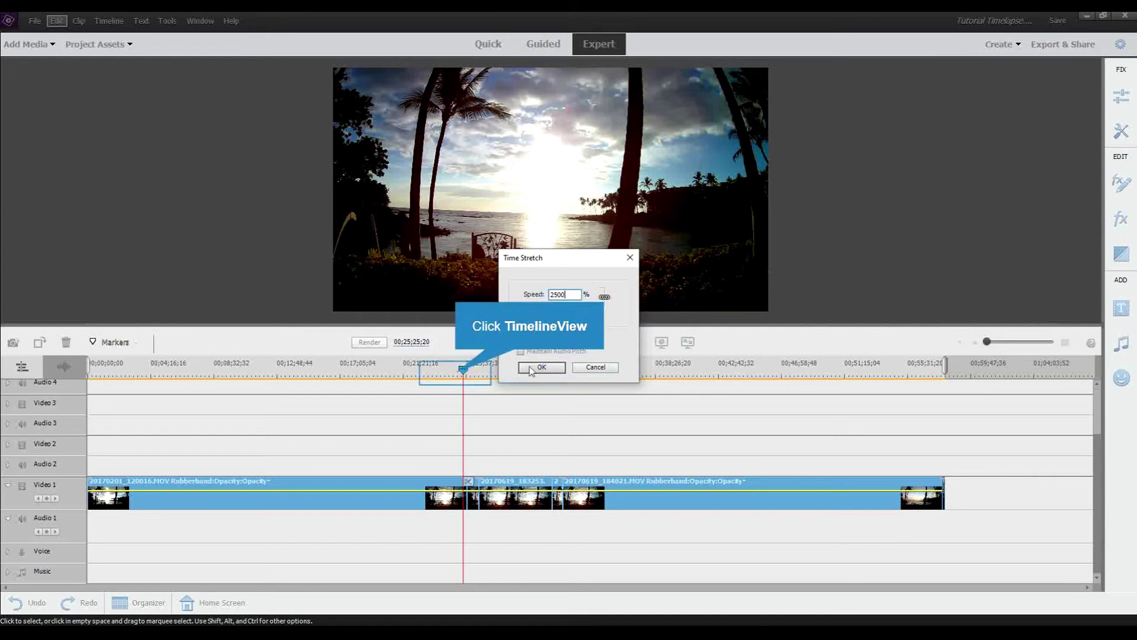
{"action": "key", "text": "Return"}
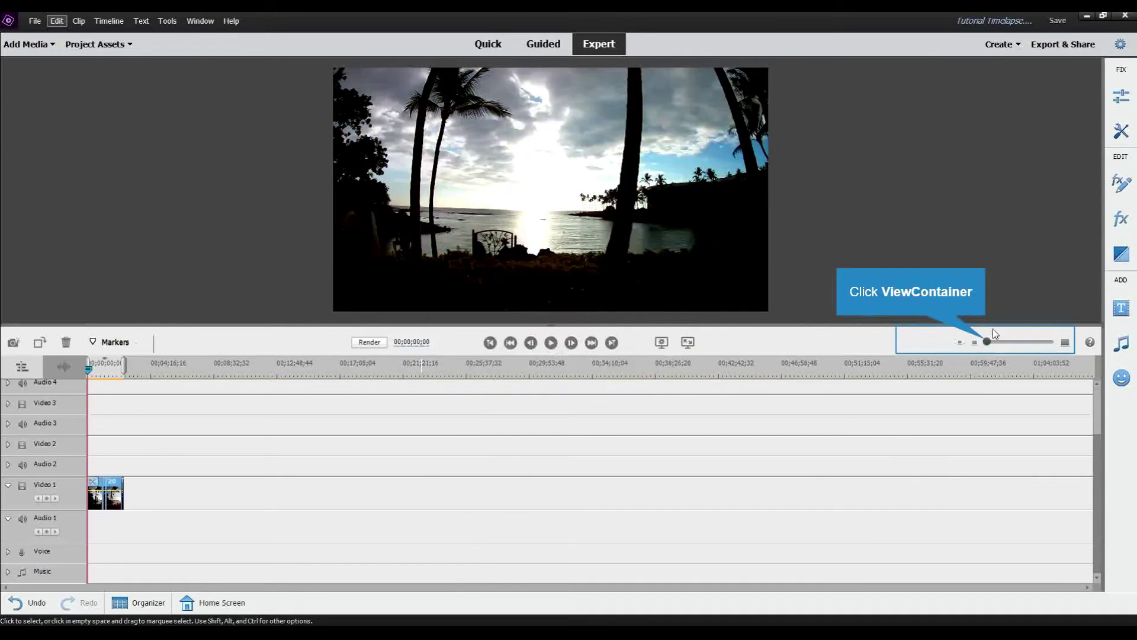
{"action": "left_click_drag", "start_coordinate": [988, 342], "coordinate": [1004, 344]}
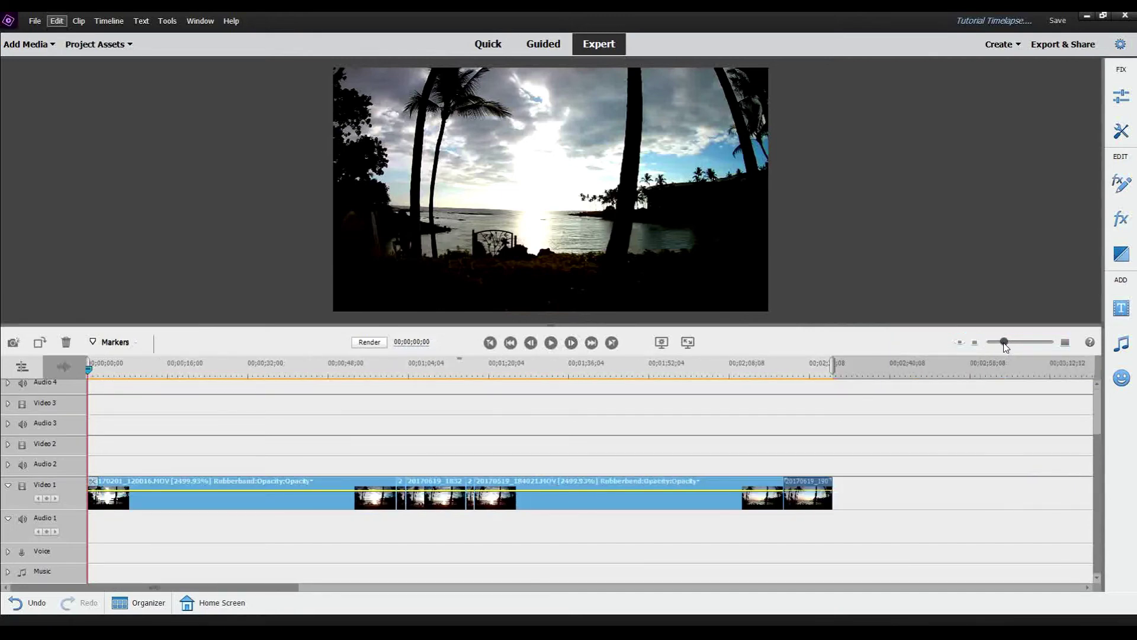
{"action": "left_click_drag", "start_coordinate": [90, 372], "coordinate": [740, 417]}
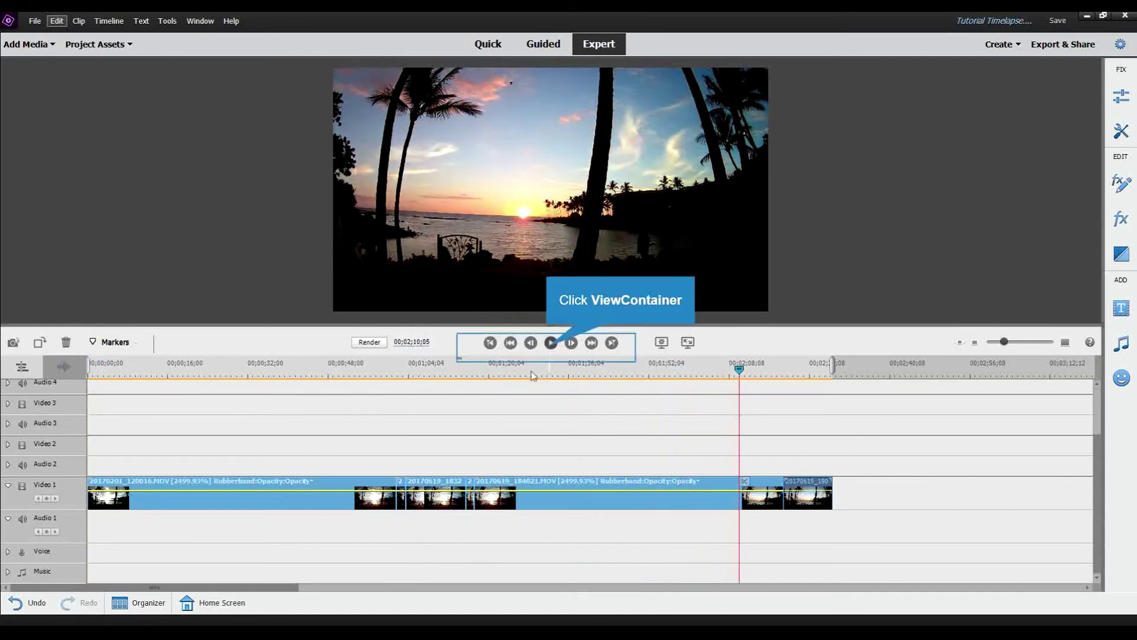
{"action": "left_click", "coordinate": [552, 346]}
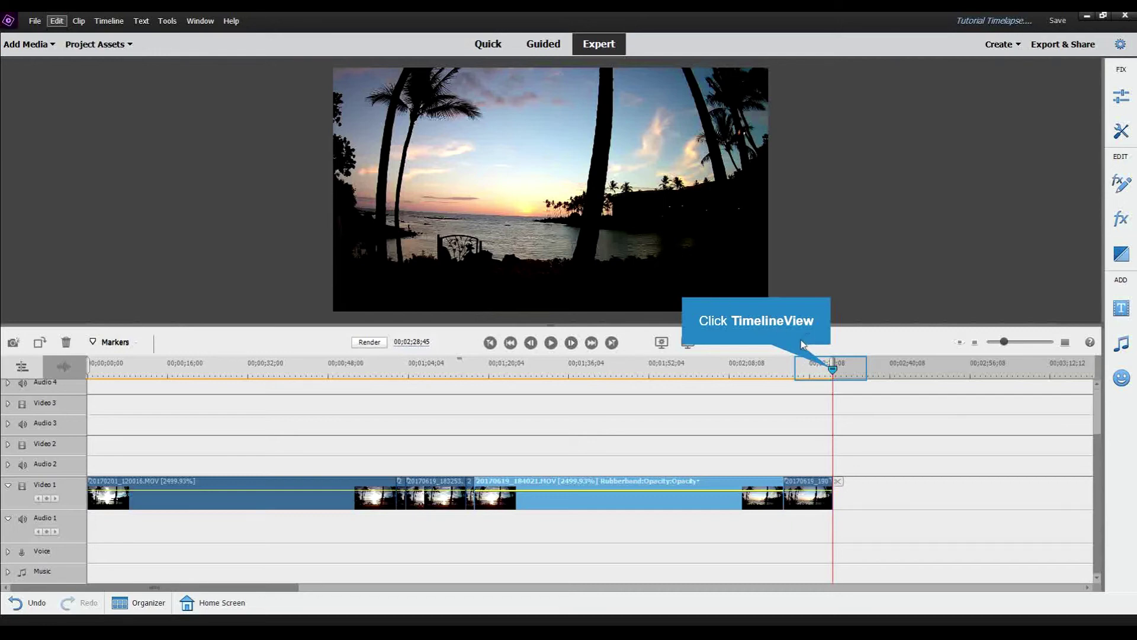
{"action": "left_click_drag", "start_coordinate": [833, 372], "coordinate": [76, 373]}
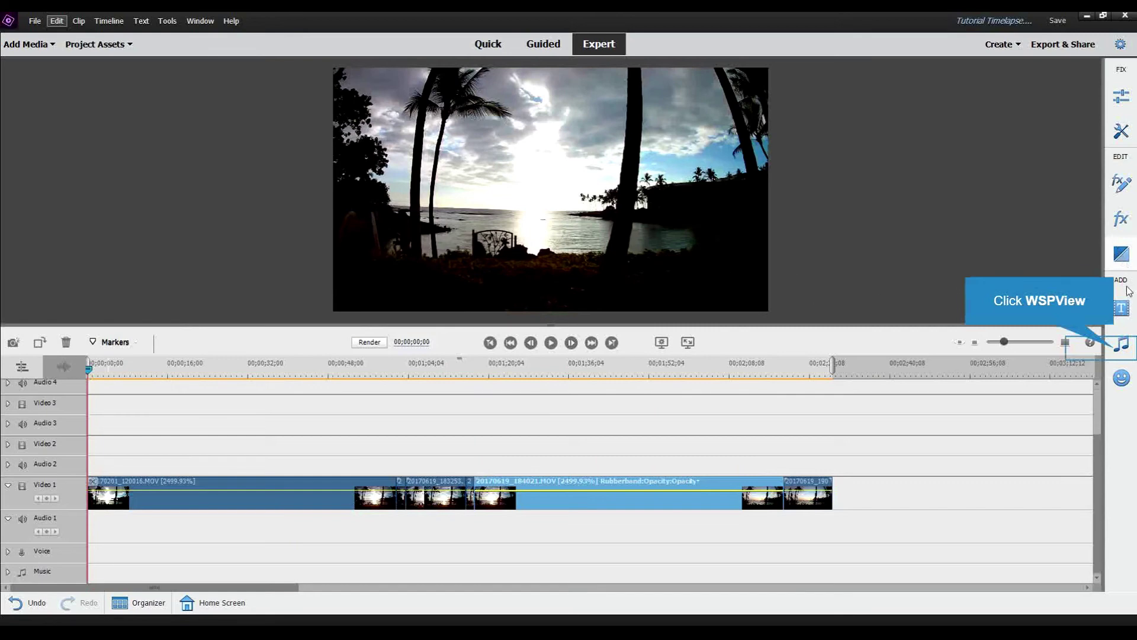
Place the Ambient Aura music score at the start of Audio 1
{"action": "left_click", "coordinate": [1119, 348]}
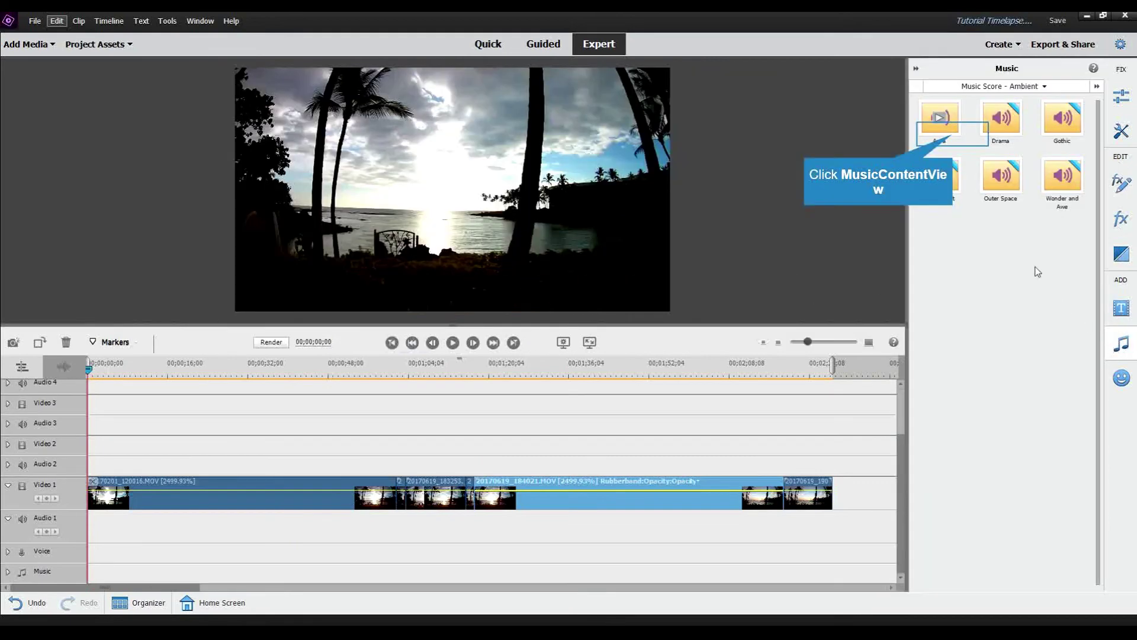
{"action": "left_click", "coordinate": [952, 135]}
{"action": "left_click_drag", "start_coordinate": [853, 203], "coordinate": [93, 523]}
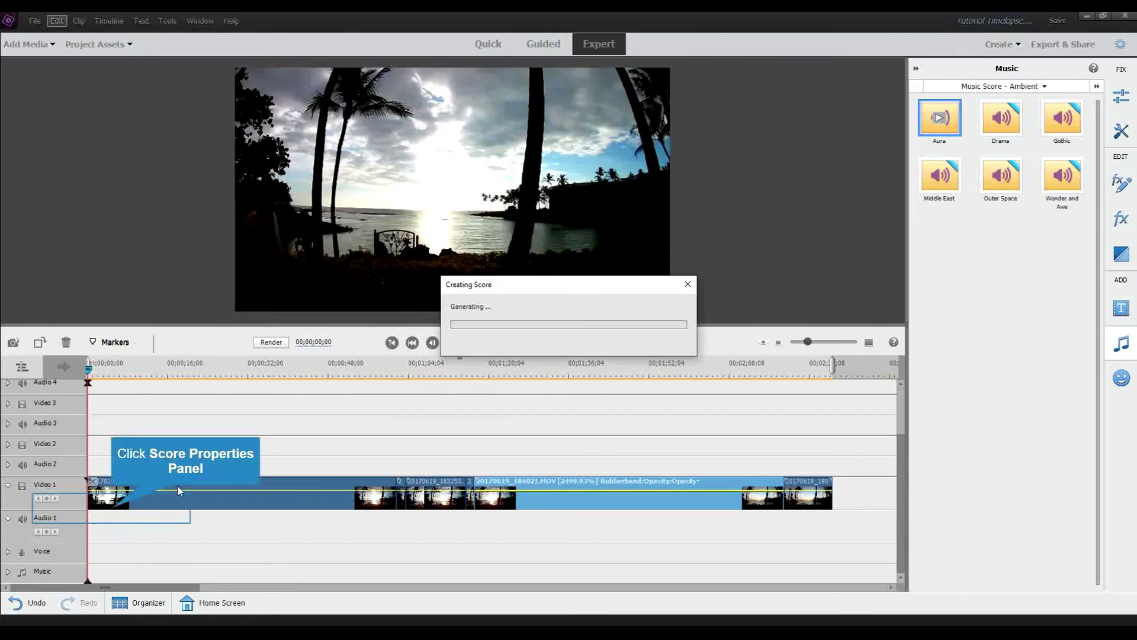